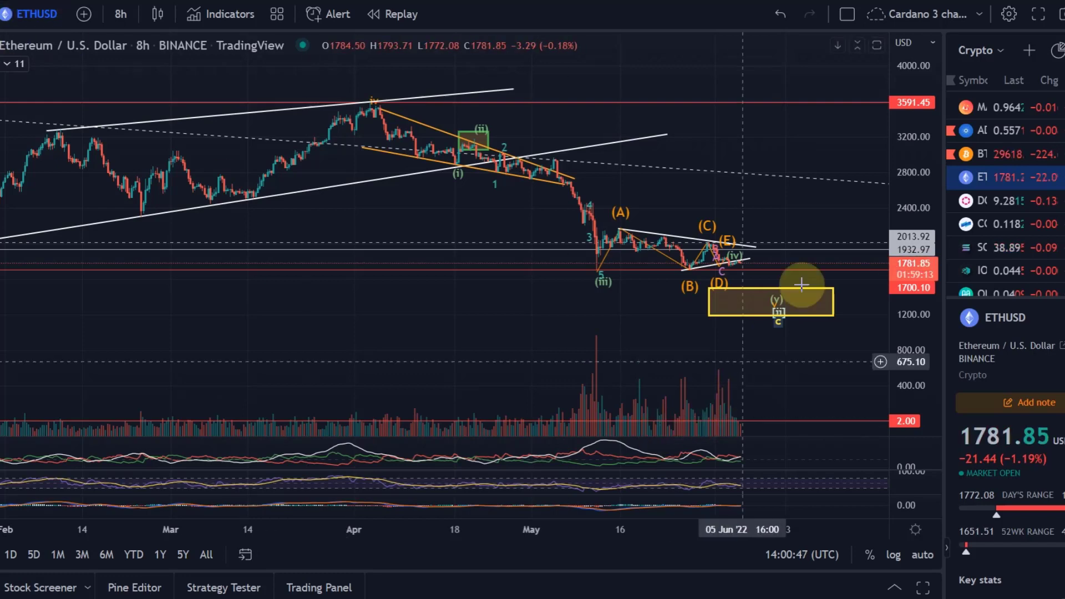
- Switch the ETHUSD chart to the 1-day timeframe and show the full advance from 2020 through the 2022 decline
left_click_drag(894, 316, 895, 233)
left_click_drag(811, 164, 639, 225)
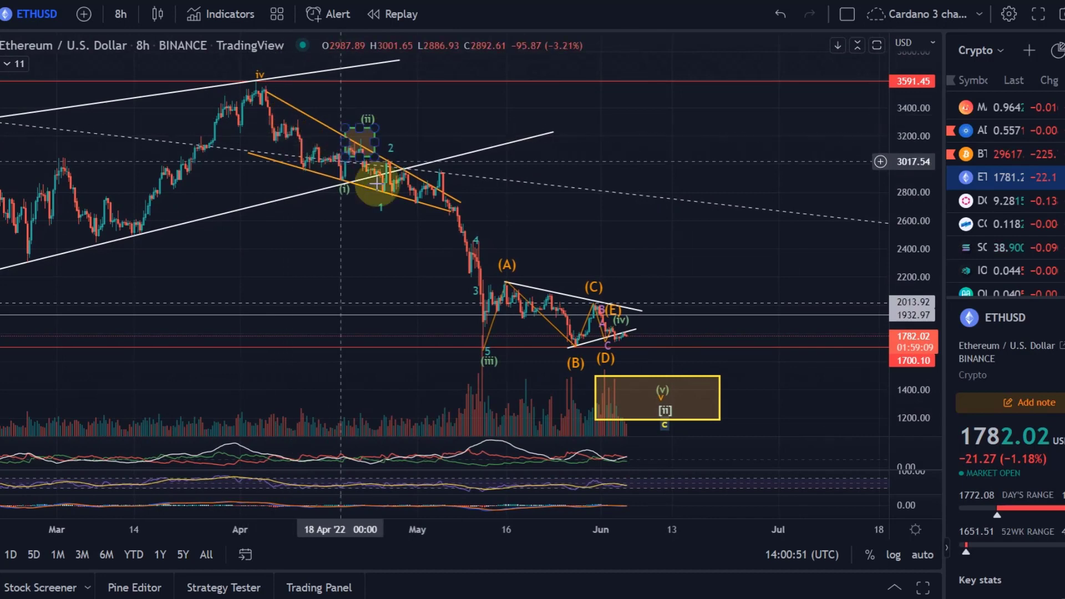
left_click(120, 14)
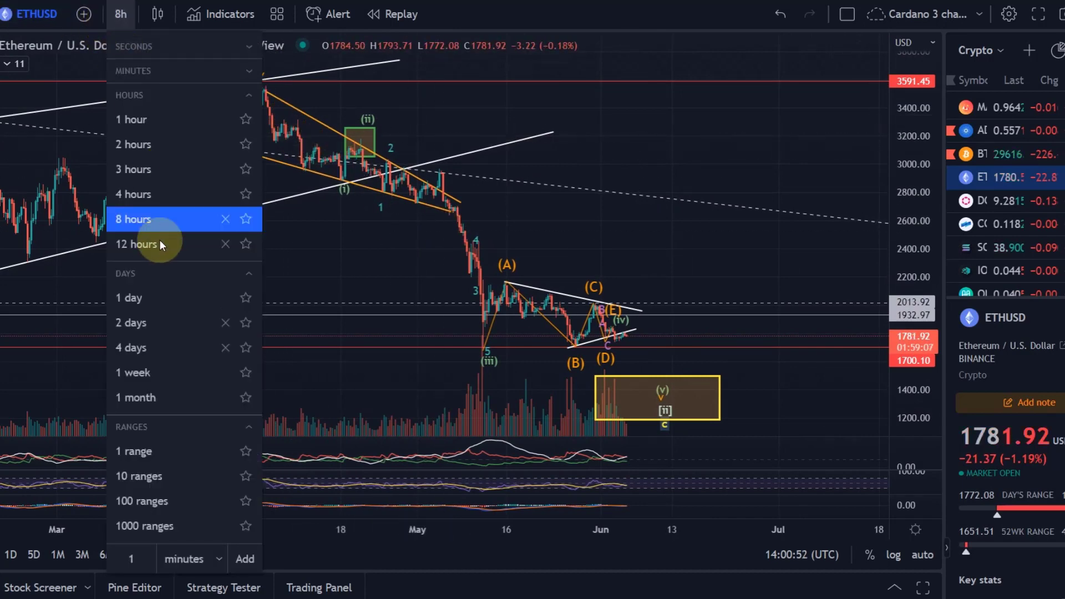
left_click(162, 295)
scroll(869, 171, "down", 5)
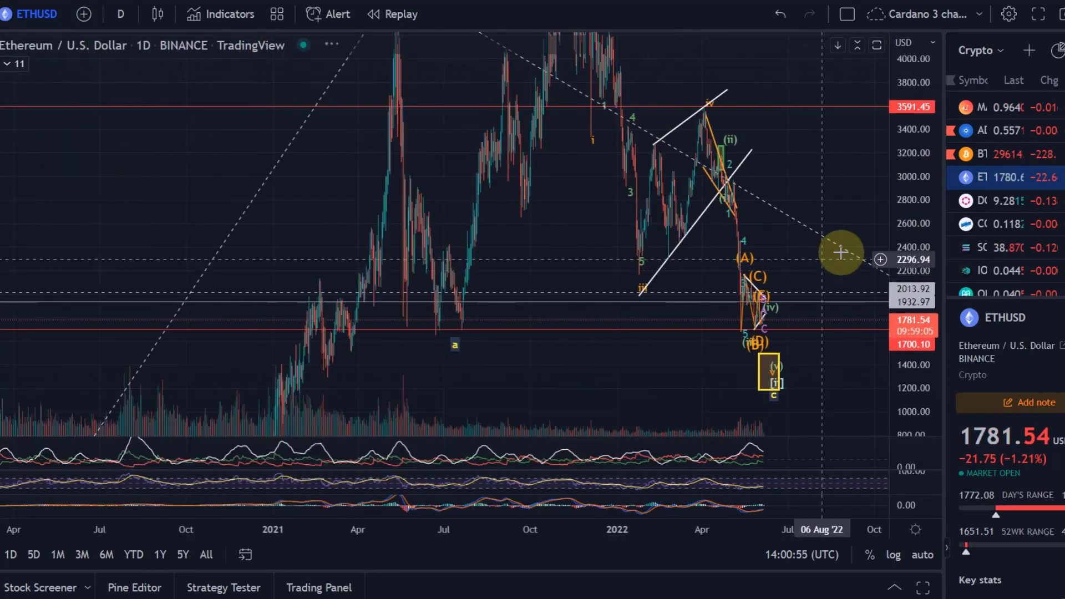
left_click_drag(924, 133, 906, 349)
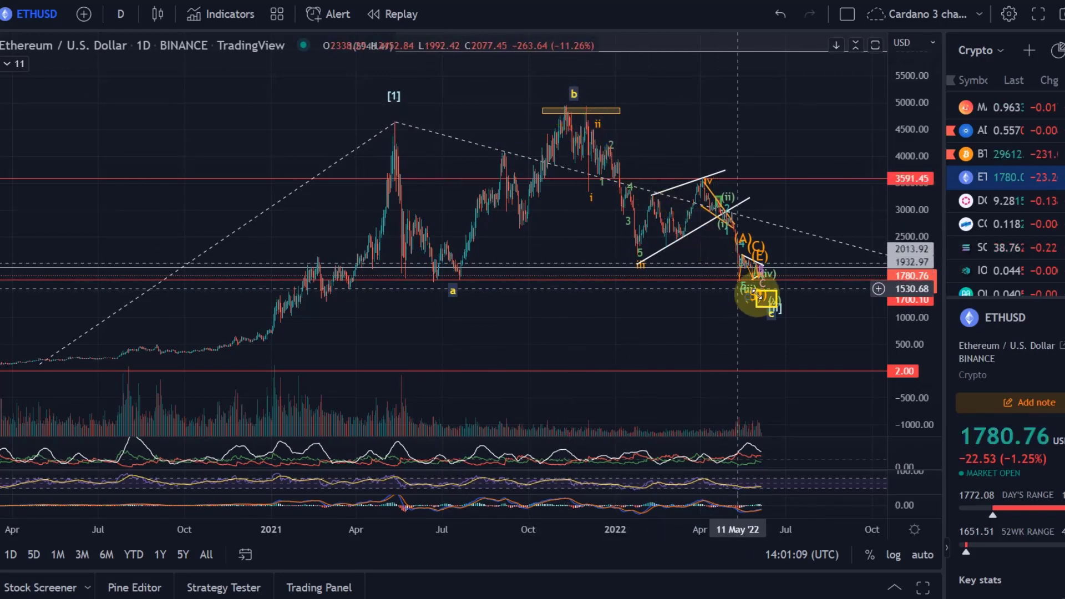
- Move the [ii] label below the c label and change the [1] label at the May 2021 peak to [i]
left_click(393, 96)
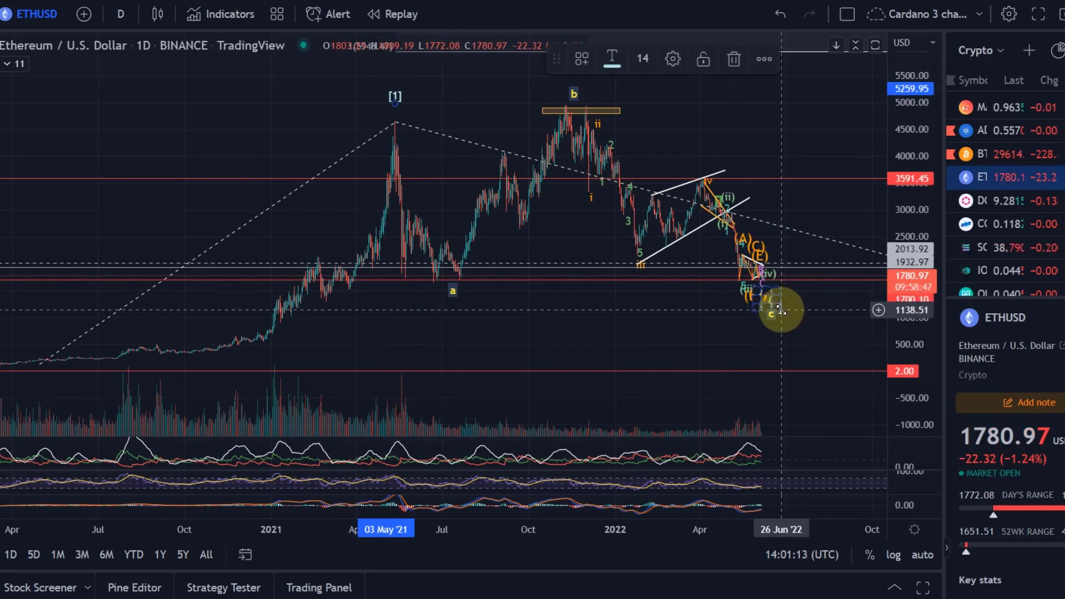
left_click_drag(779, 311, 775, 330)
double_click(394, 99)
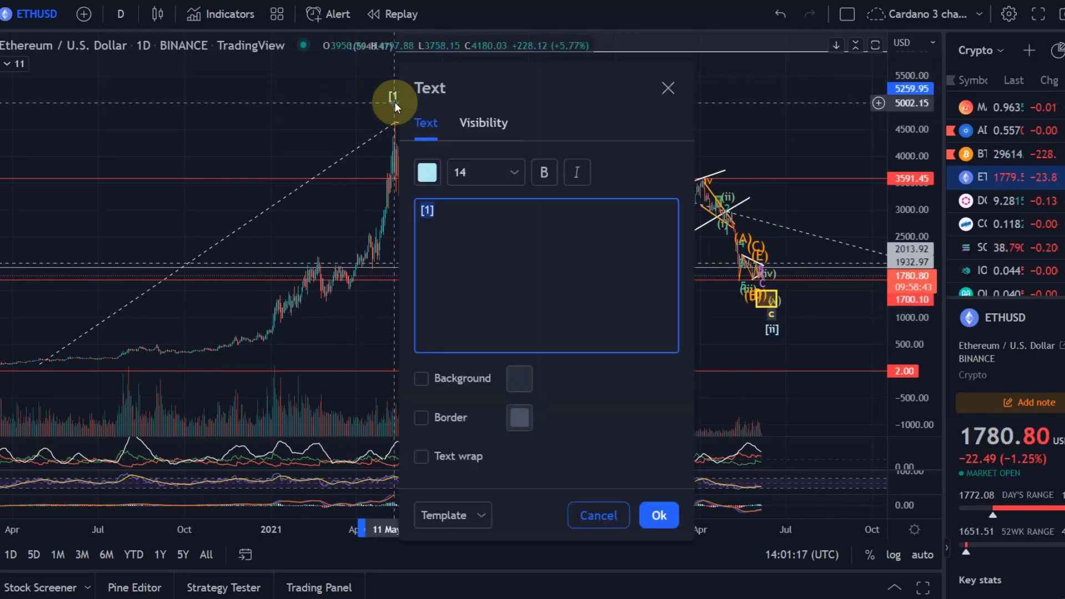
left_click(425, 210)
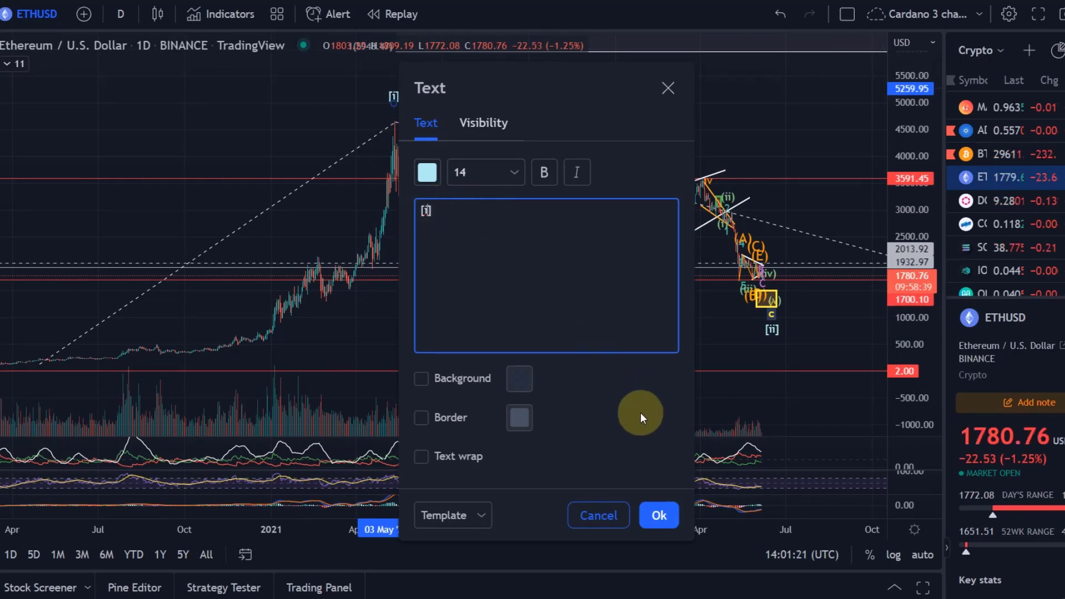
left_click(652, 517)
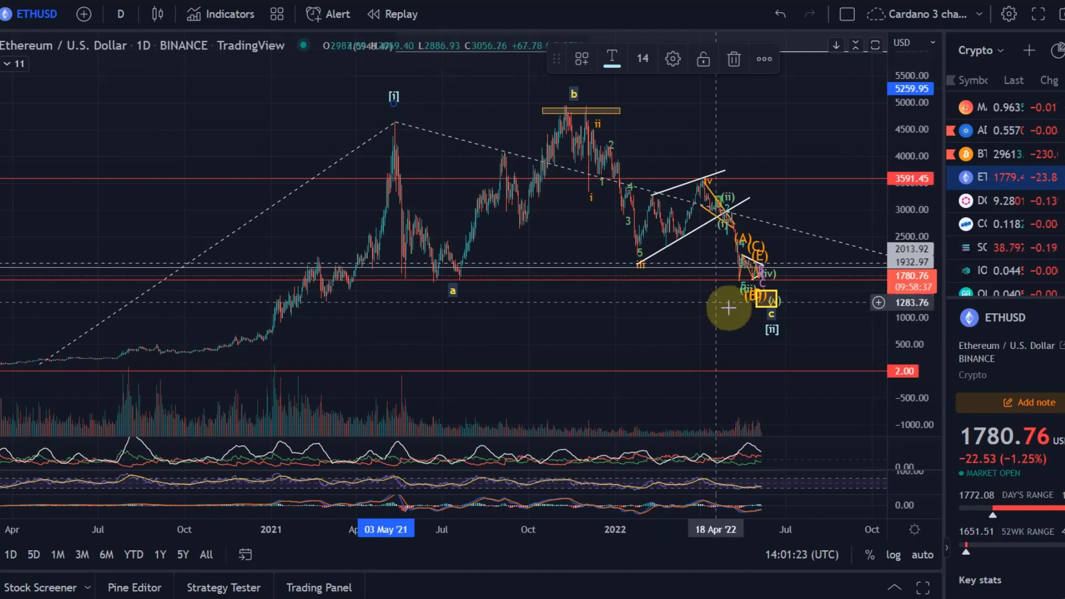
left_click(771, 337)
left_click_drag(771, 336, 766, 340)
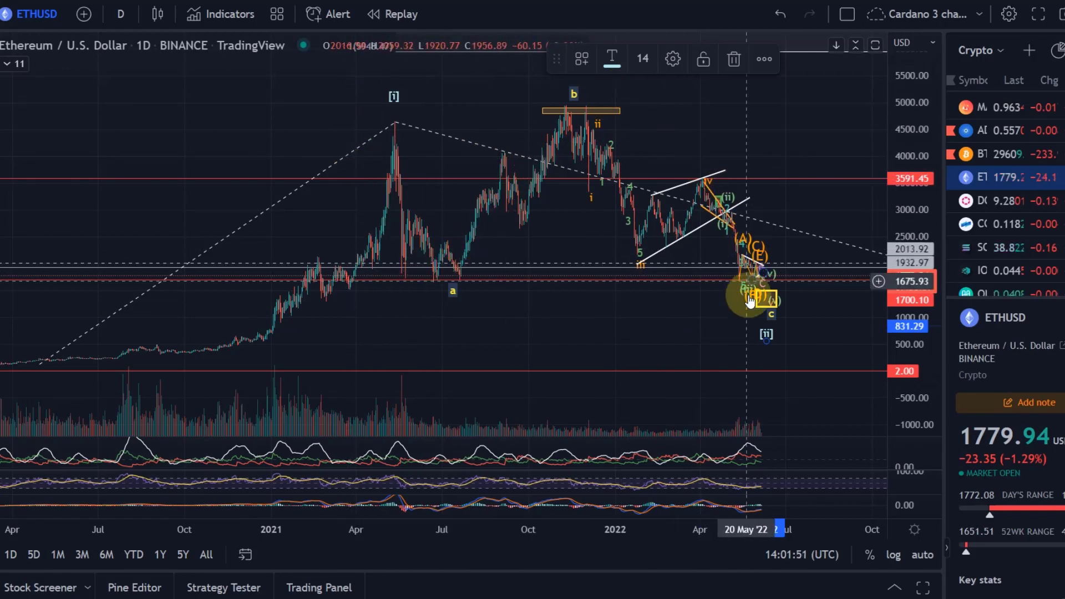
left_click_drag(748, 297, 761, 302)
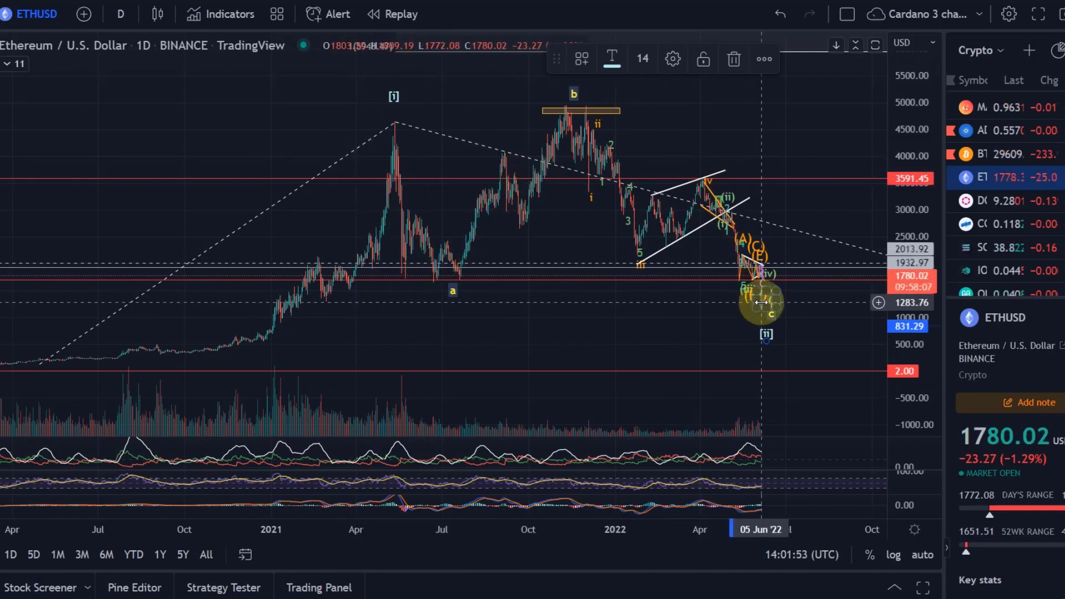
left_click_drag(764, 304, 766, 303)
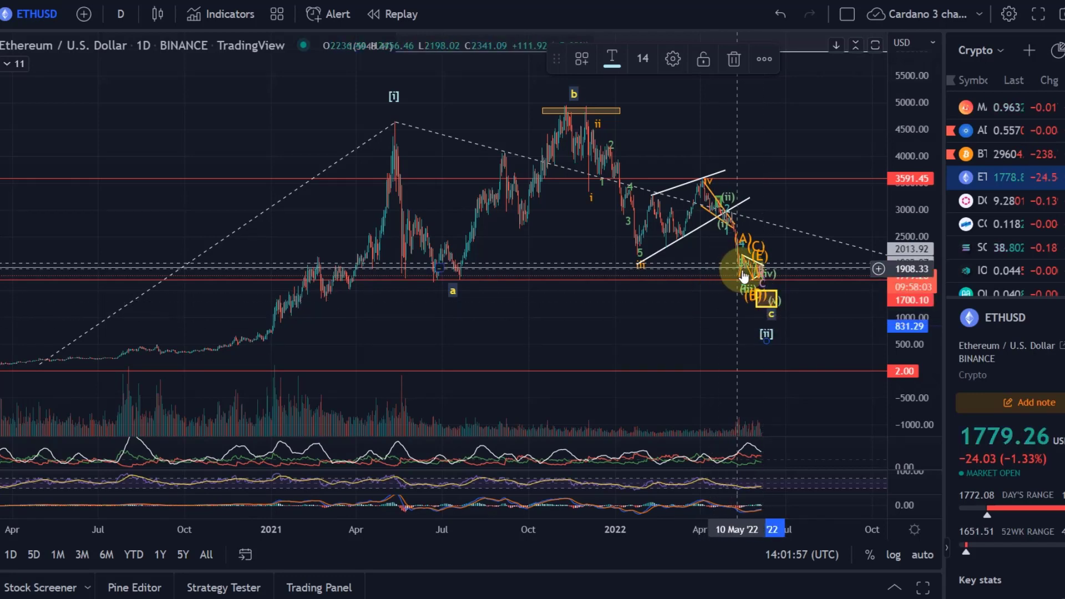
scroll(749, 305, "down", 3)
mouse_move(750, 305)
left_mouse_down()
mouse_move(642, 316)
mouse_move(623, 332)
left_mouse_up()
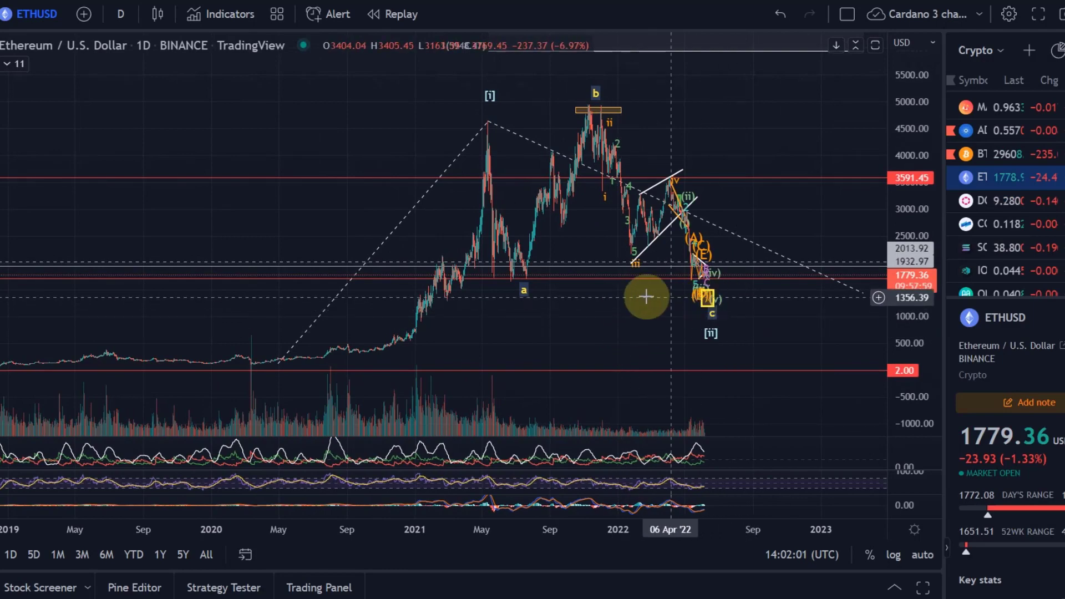
mouse_move(542, 316)
left_mouse_down()
mouse_move(573, 322)
mouse_move(549, 311)
left_mouse_up()
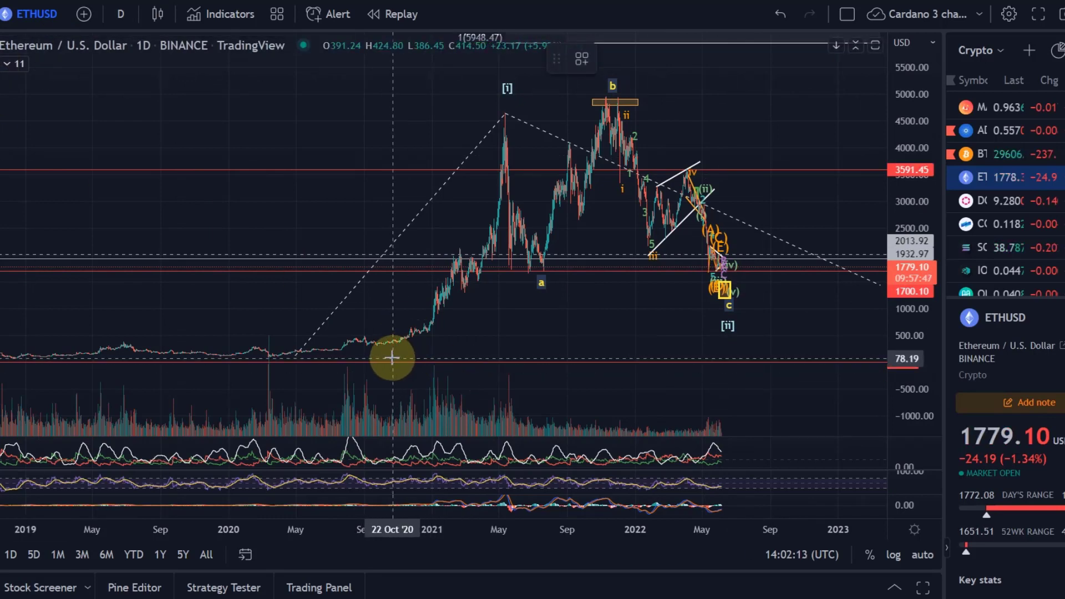
mouse_move(391, 357)
left_mouse_down()
mouse_move(780, 105)
mouse_move(841, 111)
mouse_move(823, 110)
left_mouse_up()
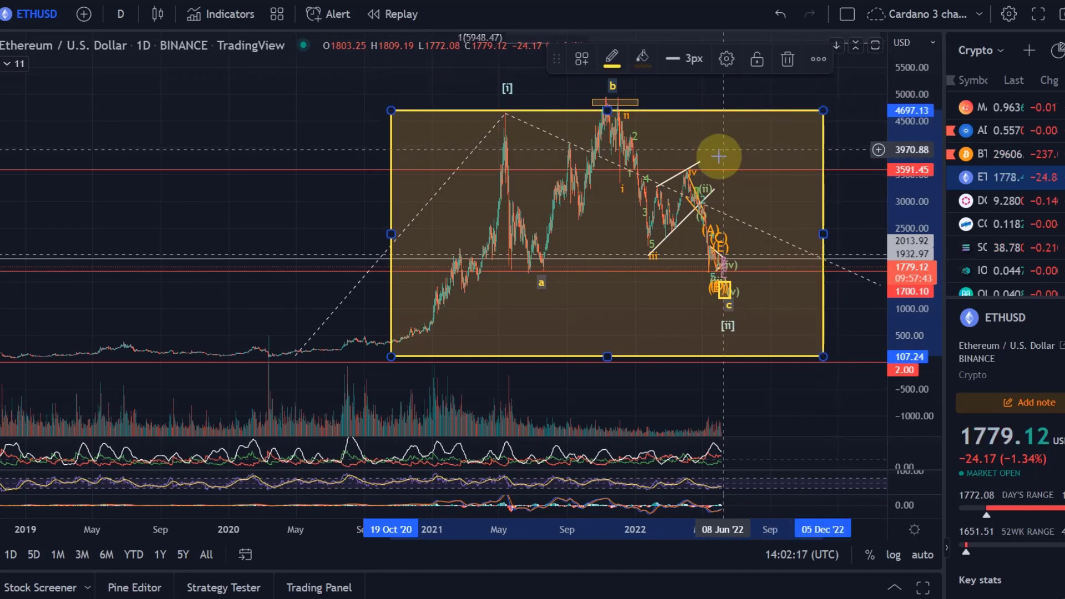
key("Delete")
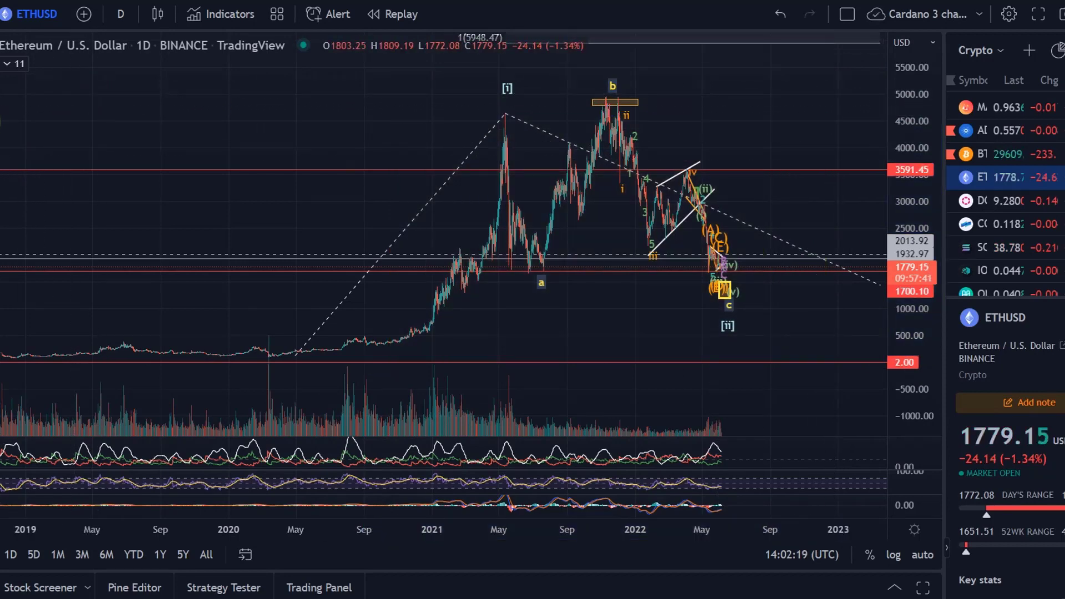
- Draw a Fibonacci retracement from the April 2020 wave start at about 310.59 up to the May 2021 peak level at about 4653.55
left_click(298, 356)
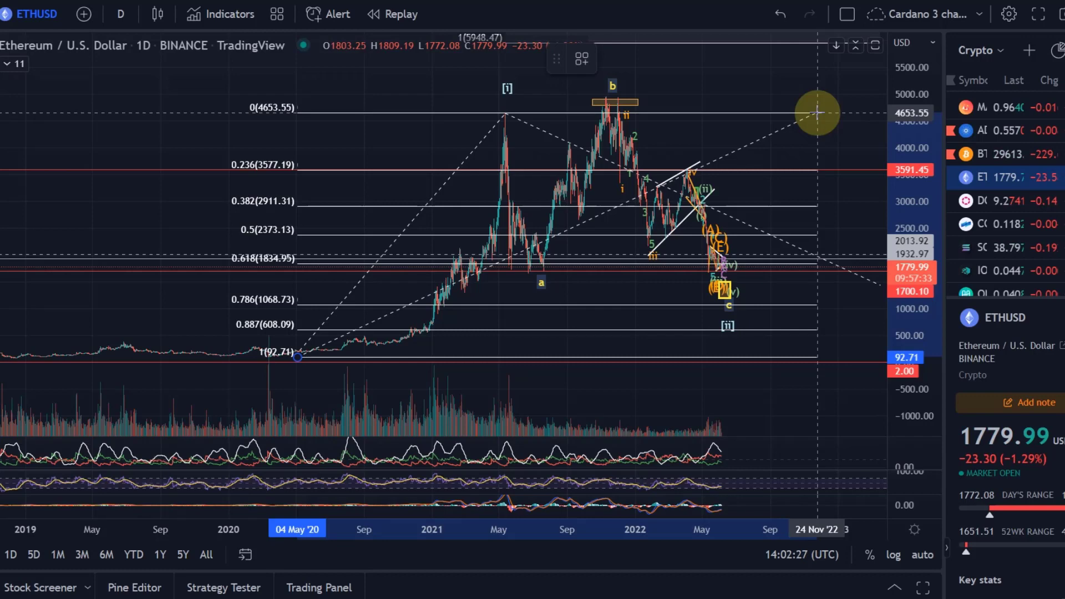
left_click(817, 112)
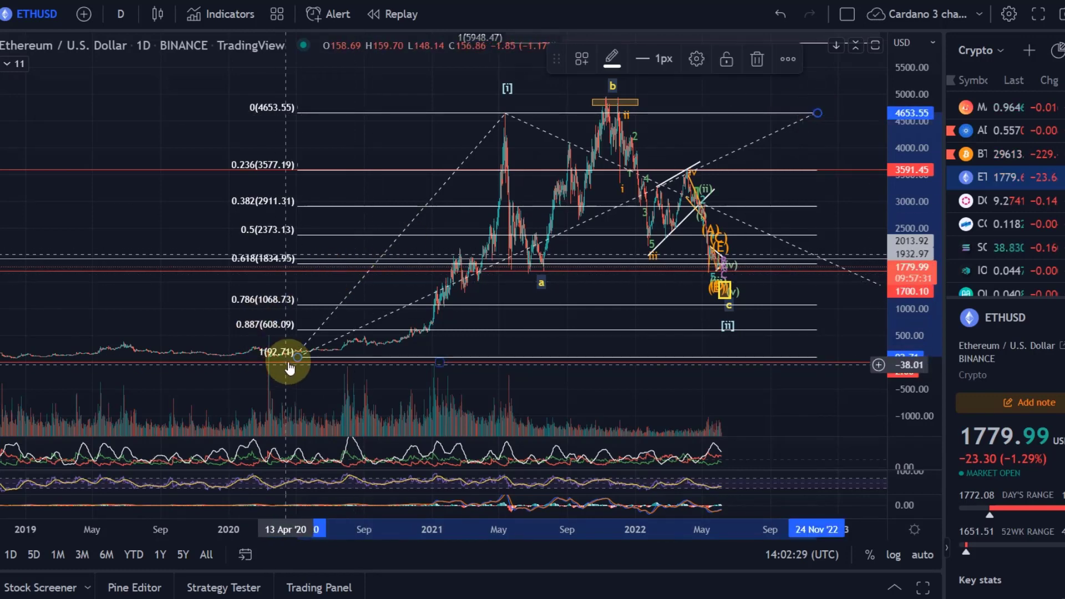
mouse_move(294, 355)
left_mouse_down()
mouse_move(244, 357)
mouse_move(291, 345)
left_mouse_up()
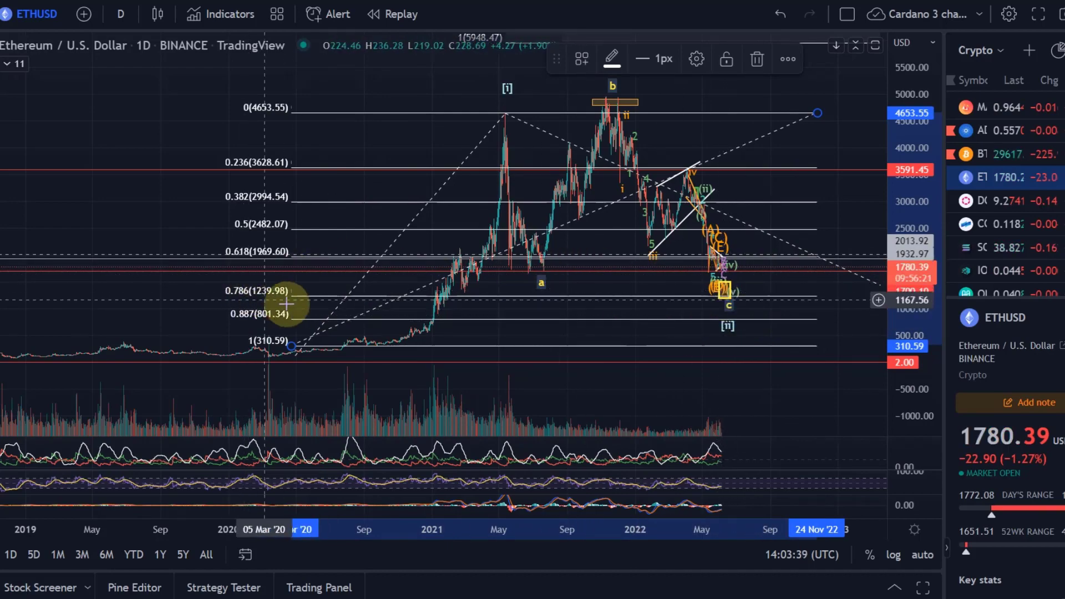
- Resize the yellow target box so its lower edge sits at about 1238, on the 0.786 retracement level
scroll(574, 294, "up", 5)
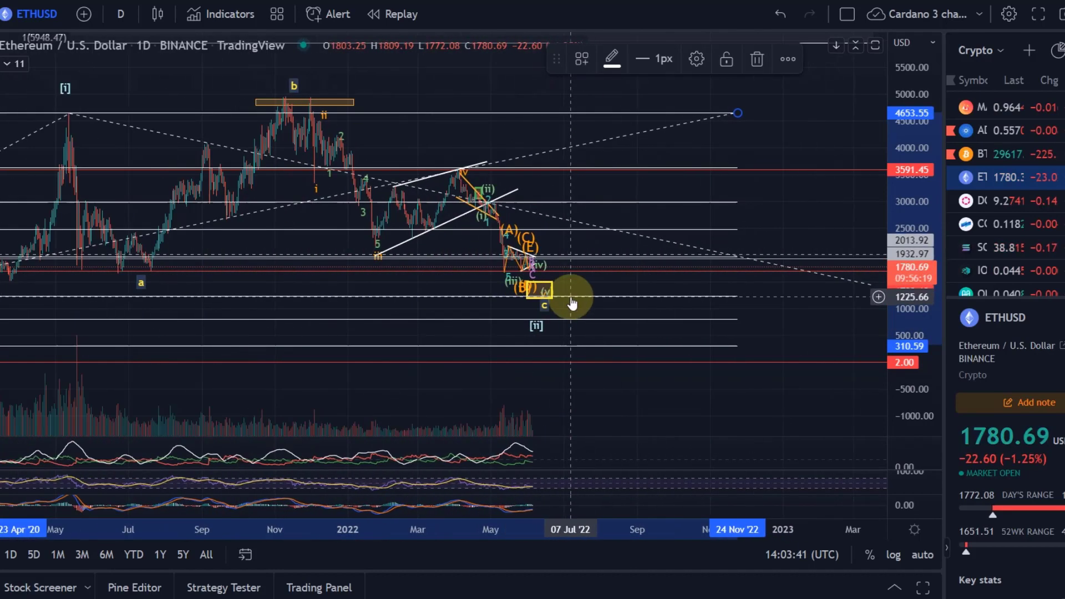
left_click_drag(821, 237, 986, 3)
left_click_drag(909, 315, 921, 245)
left_click(715, 253)
left_click_drag(720, 294, 715, 283)
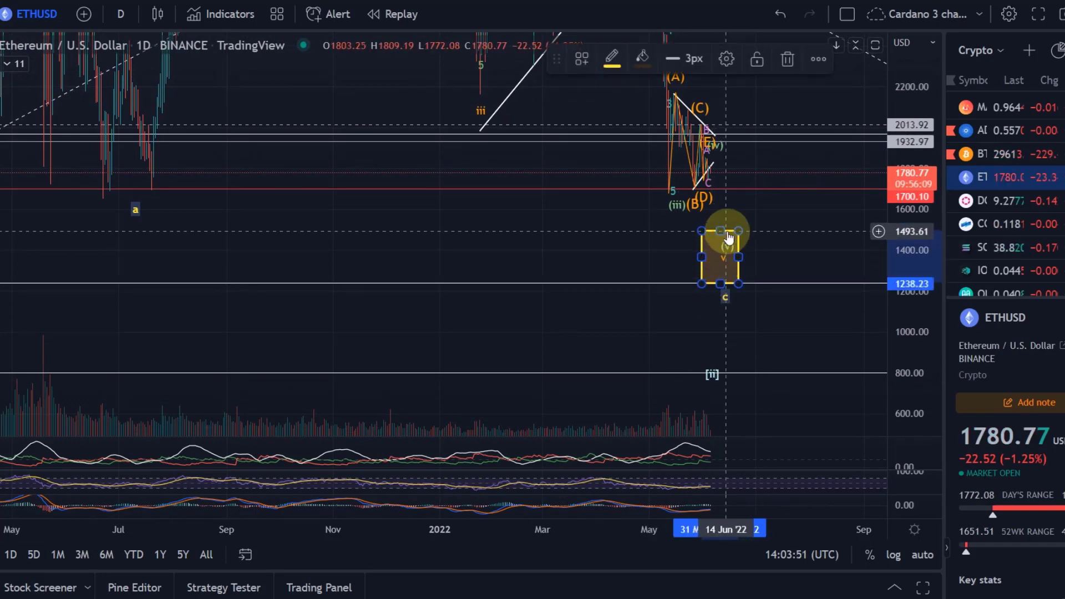
scroll(729, 237, "down", 5)
left_click(727, 214)
left_click_drag(911, 233, 910, 344)
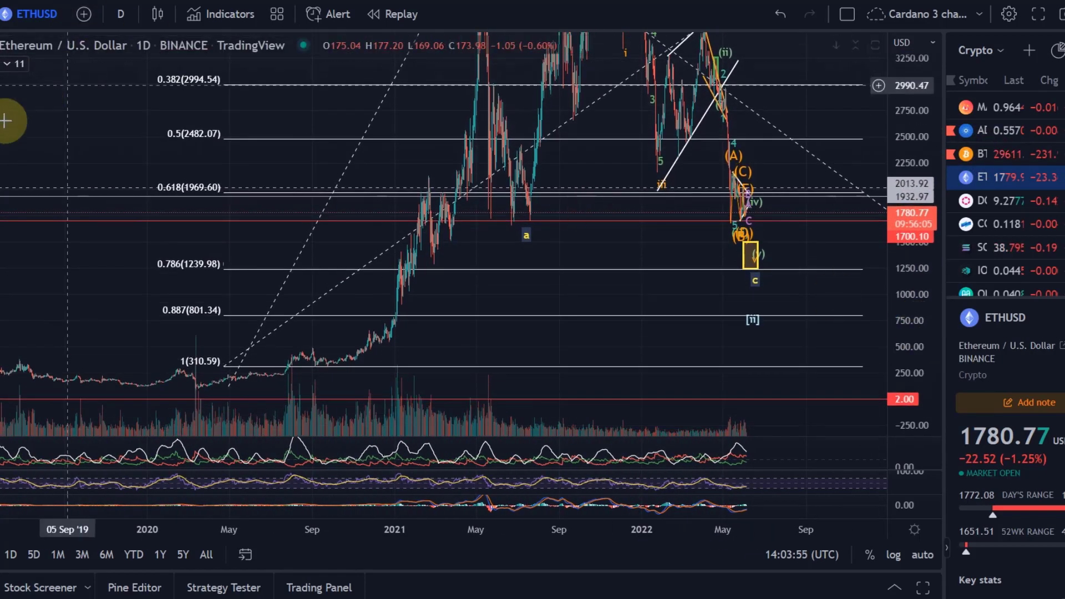
- Show the hidden 200-length moving average and set its timeframe to 1 week
left_click(10, 64)
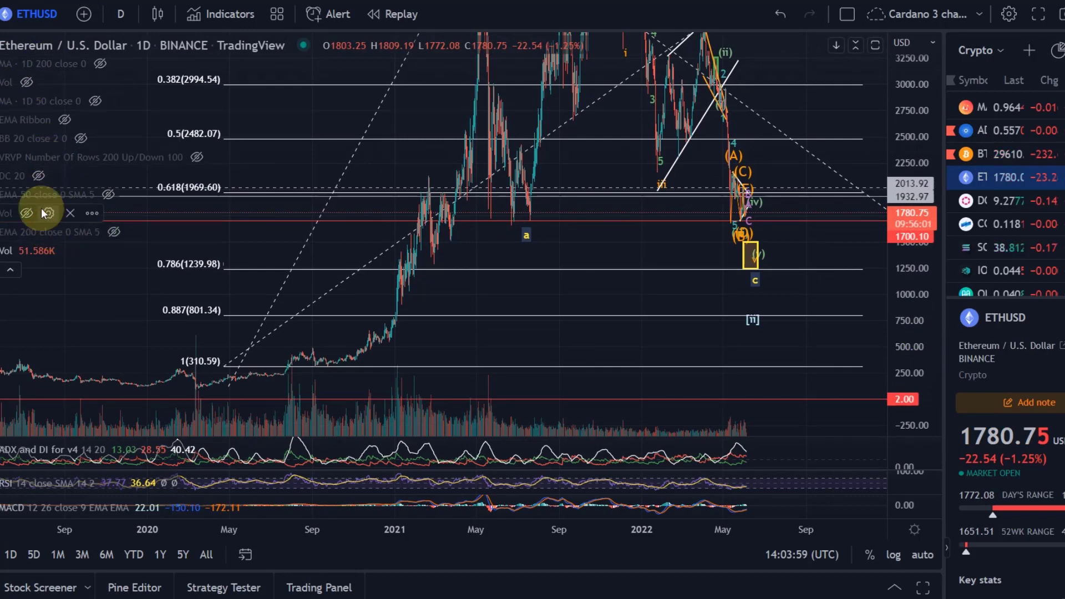
left_click(101, 63)
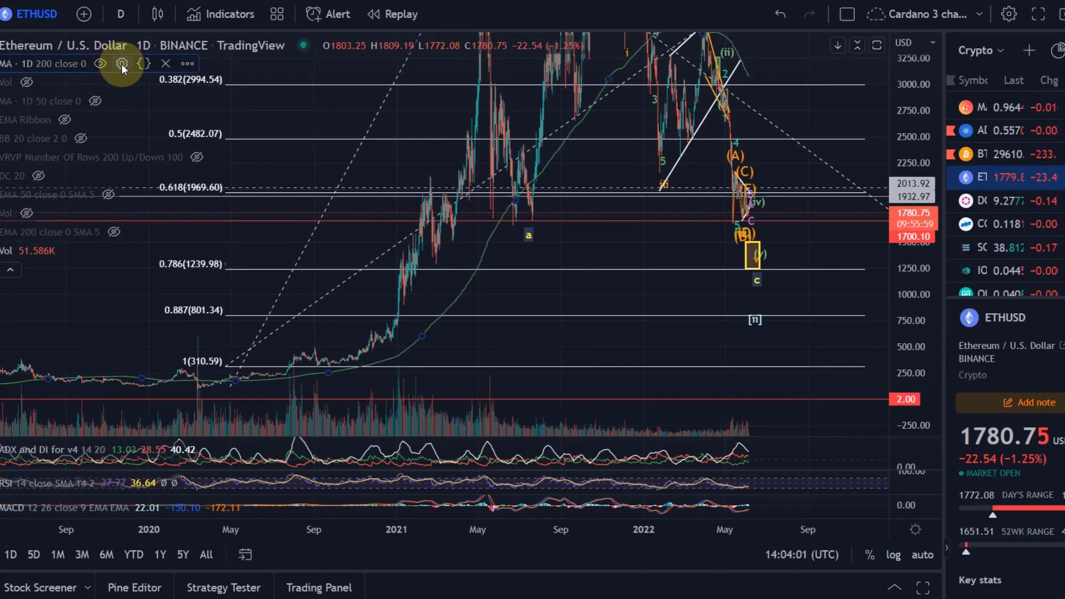
left_click(122, 63)
left_click(460, 200)
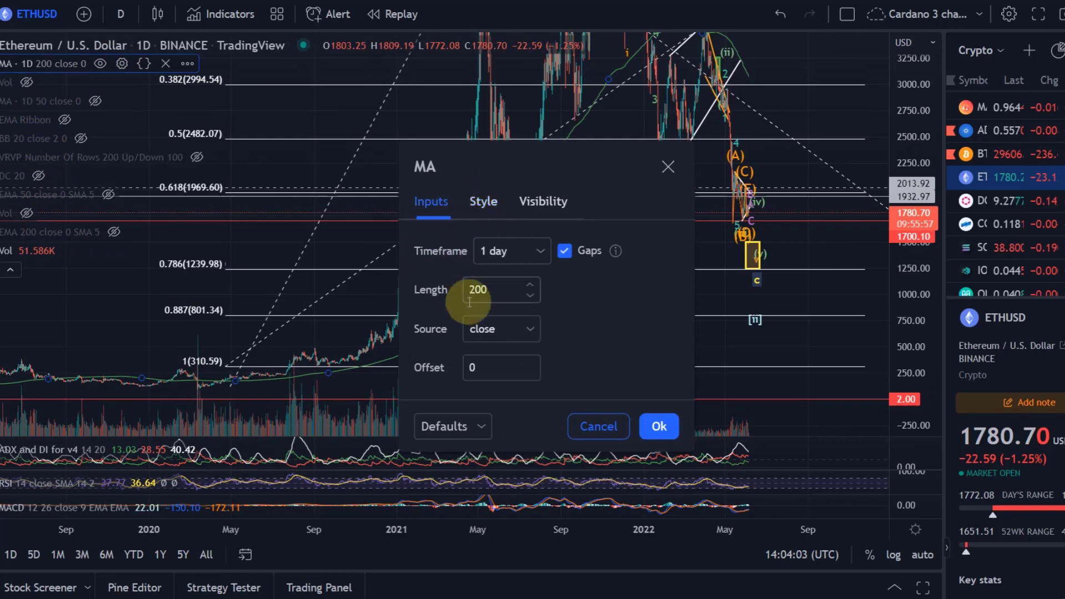
left_click(495, 250)
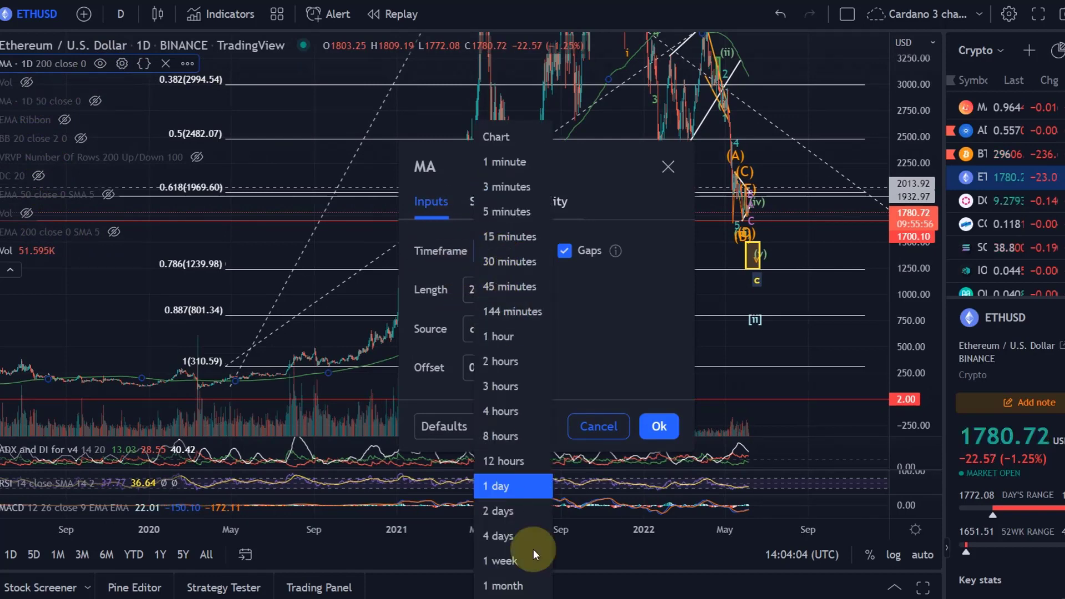
left_click(508, 565)
left_click(656, 421)
- Examine the 200-week moving average against the yellow target box and the 0.786 retracement level, and collapse the indicator list
scroll(673, 350, "up", 3)
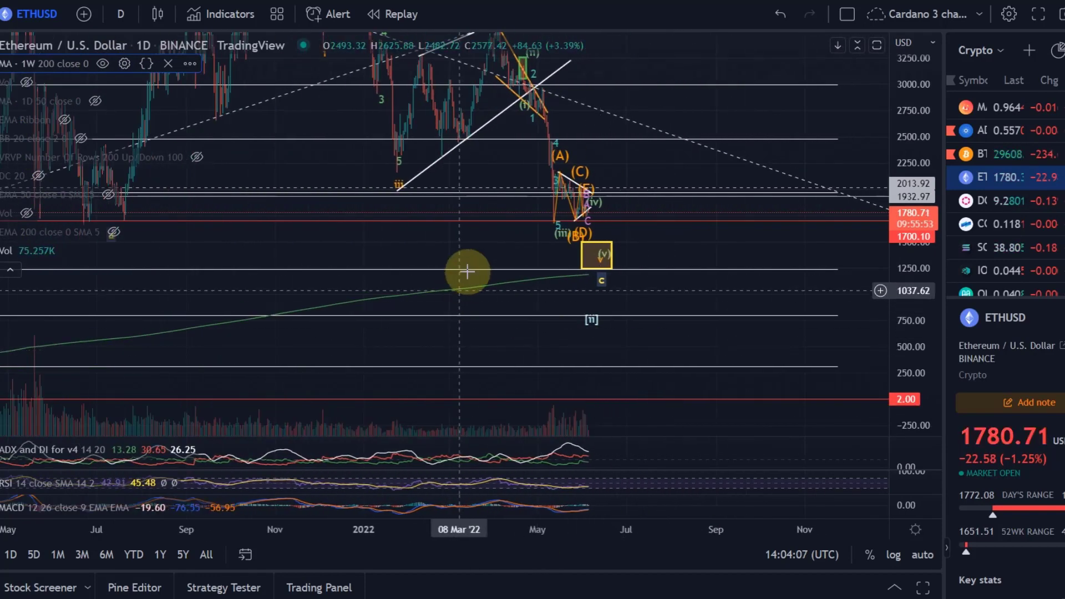
left_click(602, 287)
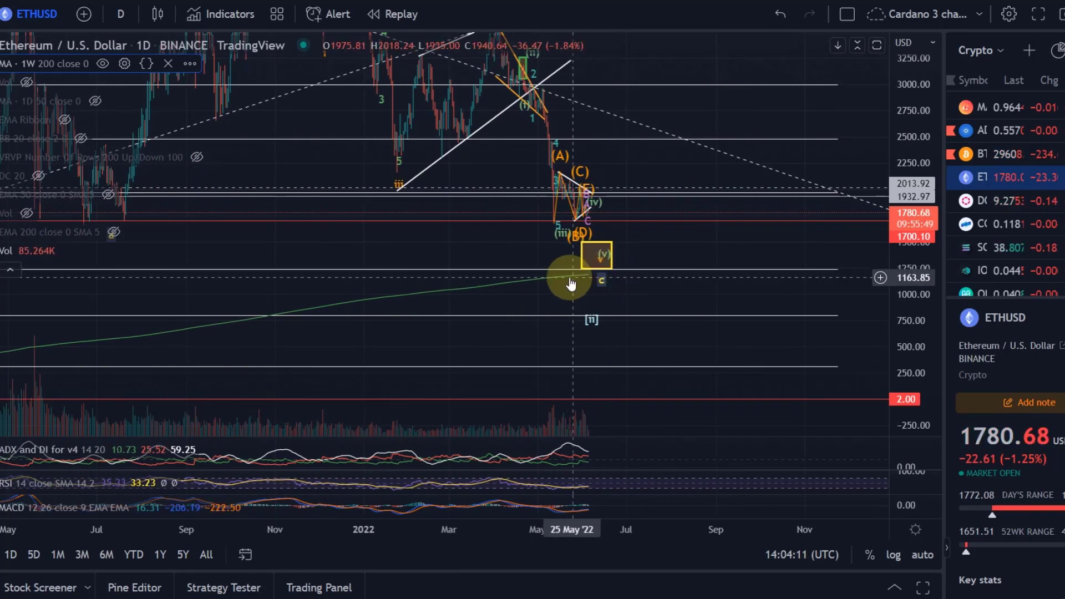
scroll(577, 280, "down", 3)
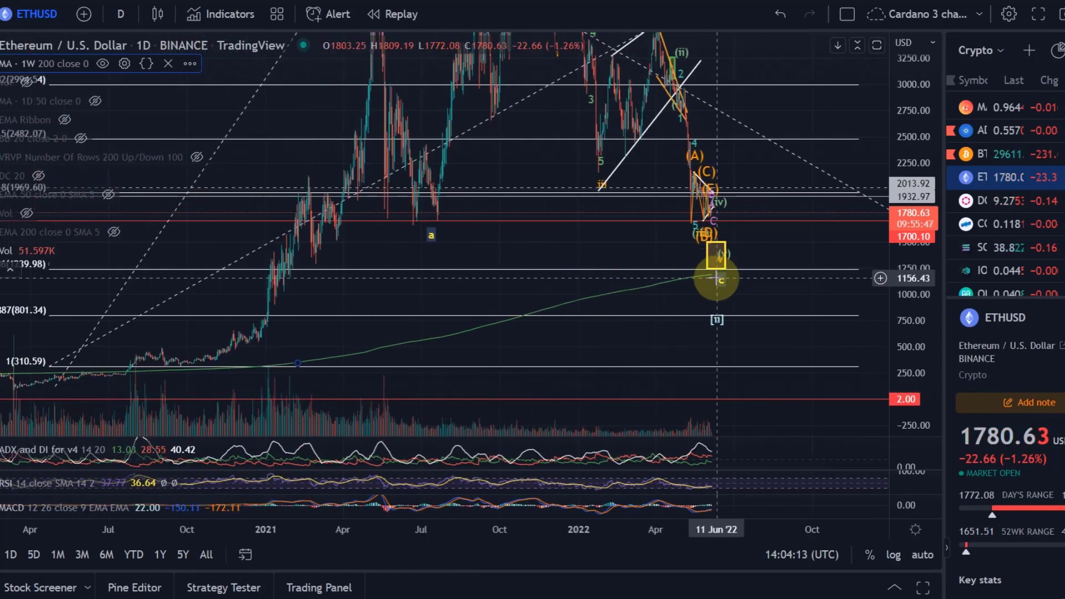
scroll(534, 316, "down", 5)
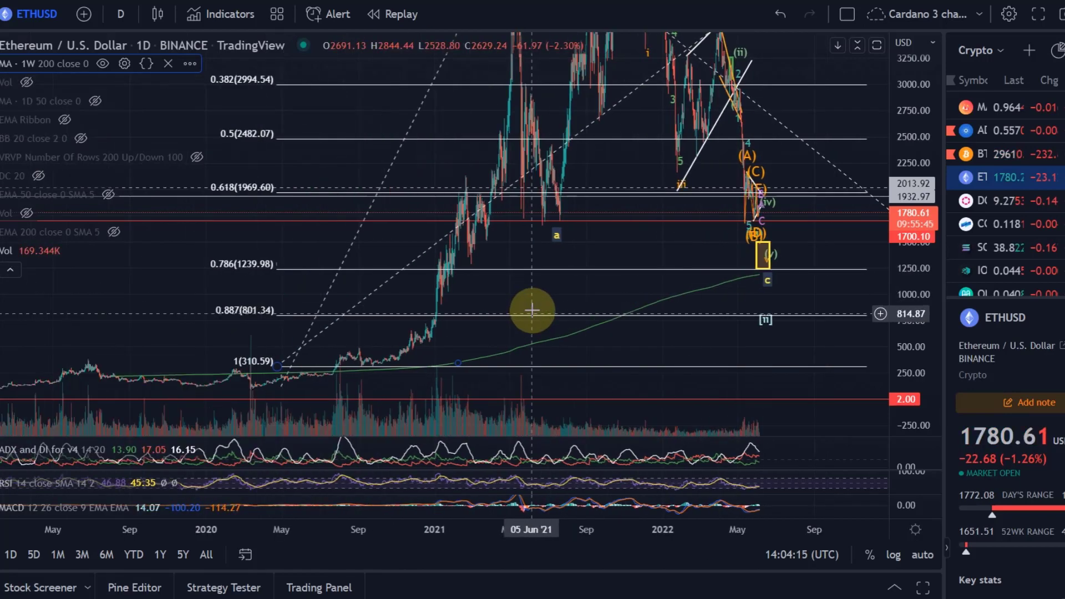
left_click_drag(688, 285, 733, 199)
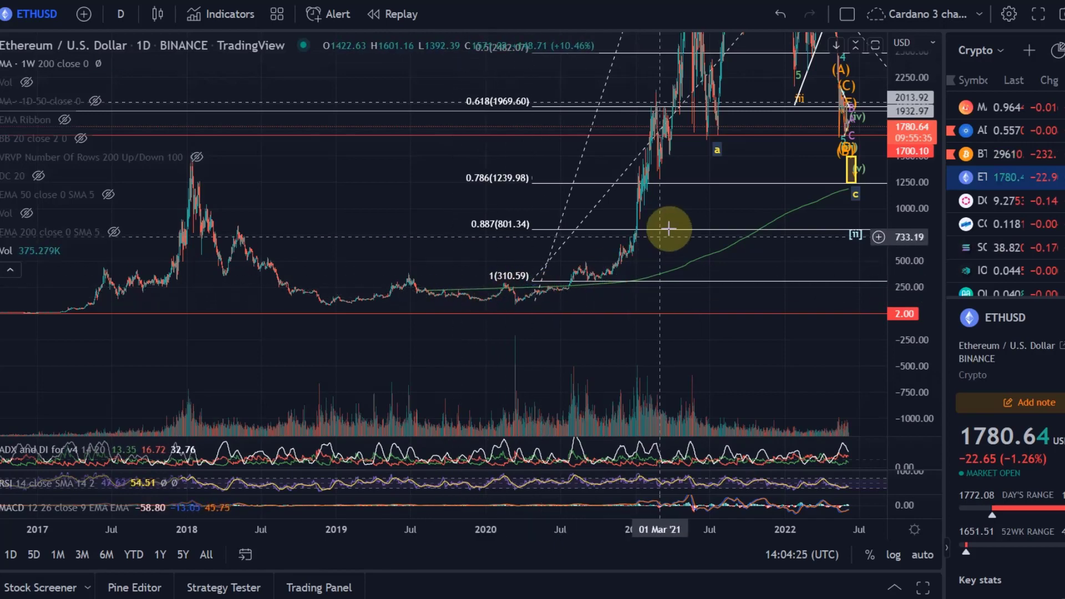
left_click_drag(711, 212, 779, 281)
scroll(552, 214, "up", 5)
scroll(345, 262, "up", 3)
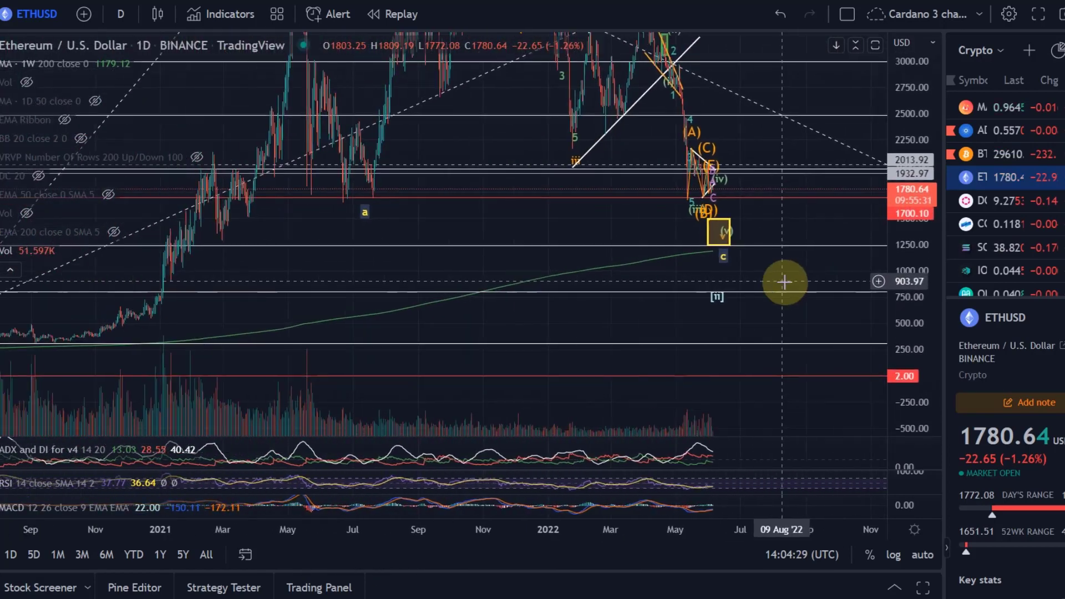
left_click(10, 270)
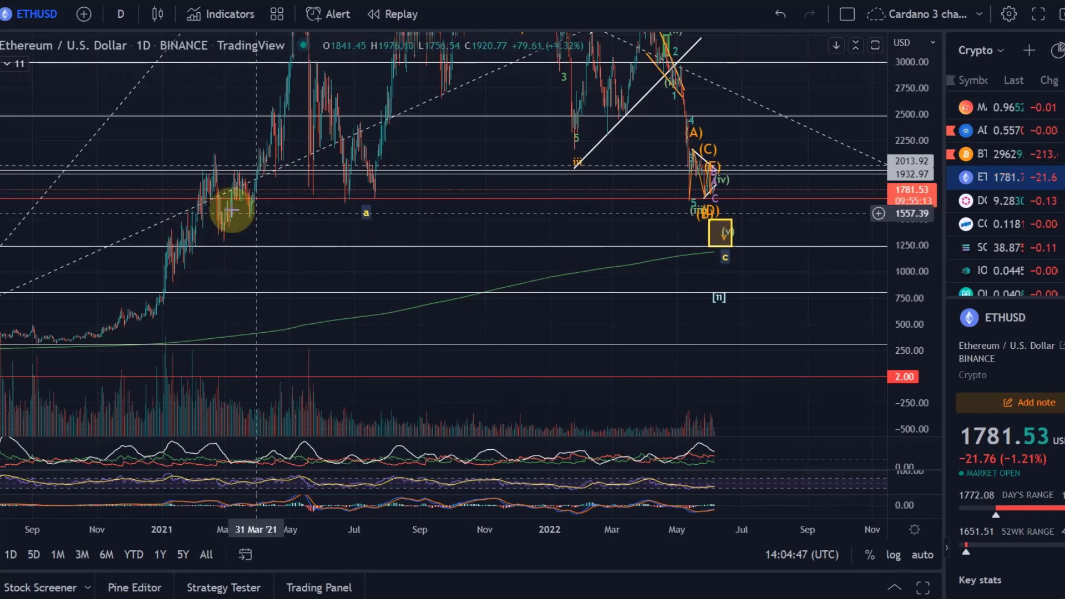
left_click(195, 204)
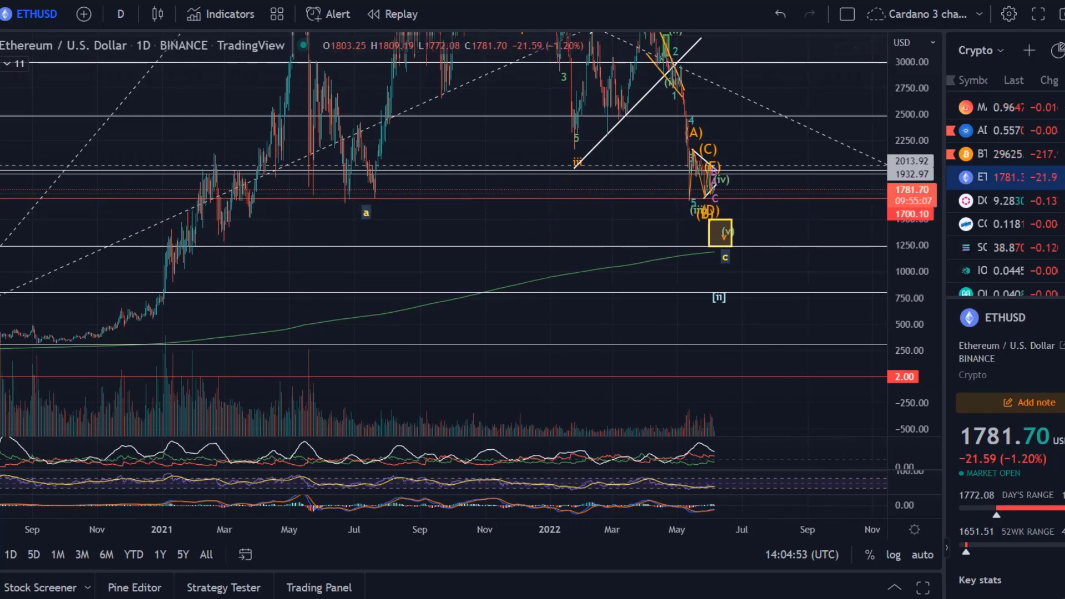
- Switch the chart to the 1-hour timeframe and show the price structure from March to June 2022
left_click(121, 15)
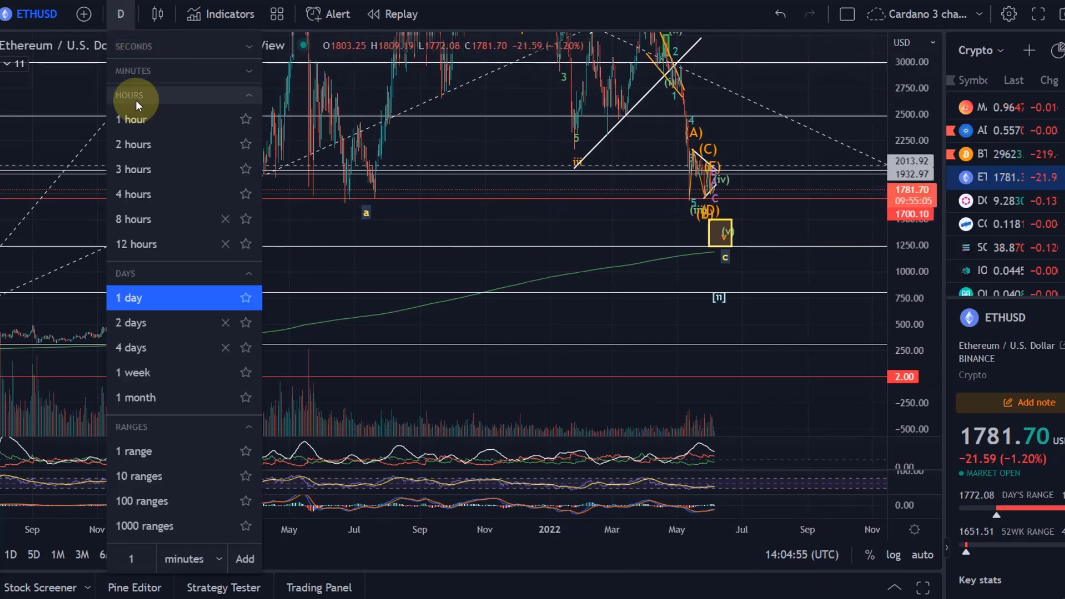
left_click(138, 118)
scroll(554, 257, "down", 5)
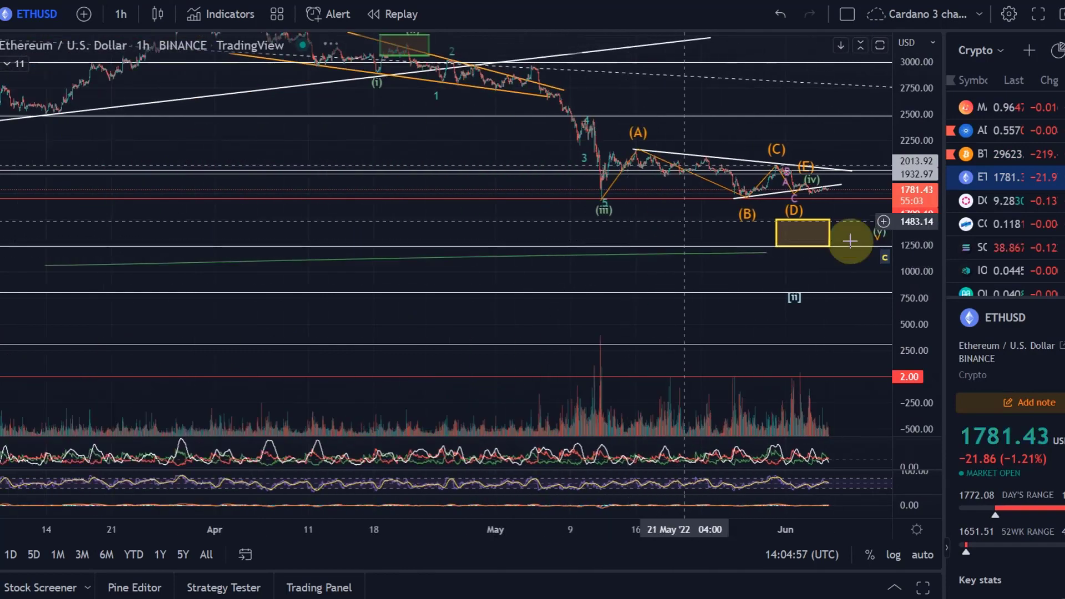
- Move the (v), v and c wave labels into the yellow target box and place the [ii] label just below it
left_click_drag(905, 294, 780, 265)
left_click_drag(684, 315, 677, 279)
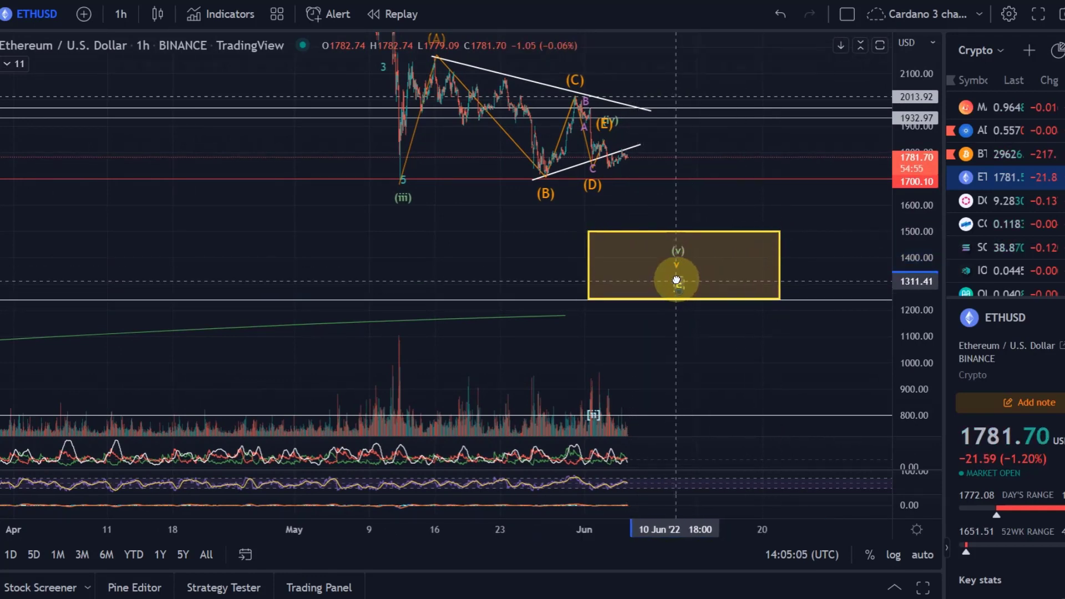
left_click(592, 413)
left_click_drag(593, 414, 677, 346)
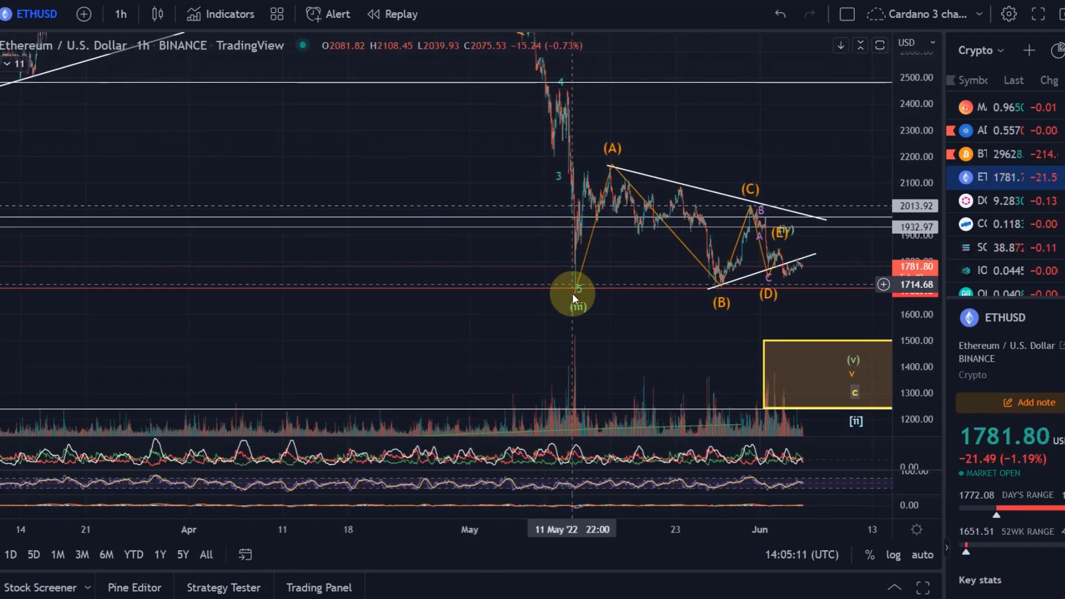
- Reposition the (iii), (iv) and (v) wave labels beside their swings and delete the horizontal line at 1932.97
left_click(580, 313)
mouse_move(577, 299)
left_mouse_down()
mouse_move(601, 309)
mouse_move(578, 303)
left_mouse_up()
mouse_move(790, 234)
left_mouse_down()
mouse_move(875, 211)
mouse_move(866, 225)
mouse_move(797, 193)
mouse_move(791, 216)
mouse_move(814, 229)
mouse_move(669, 161)
left_mouse_up()
key("Delete")
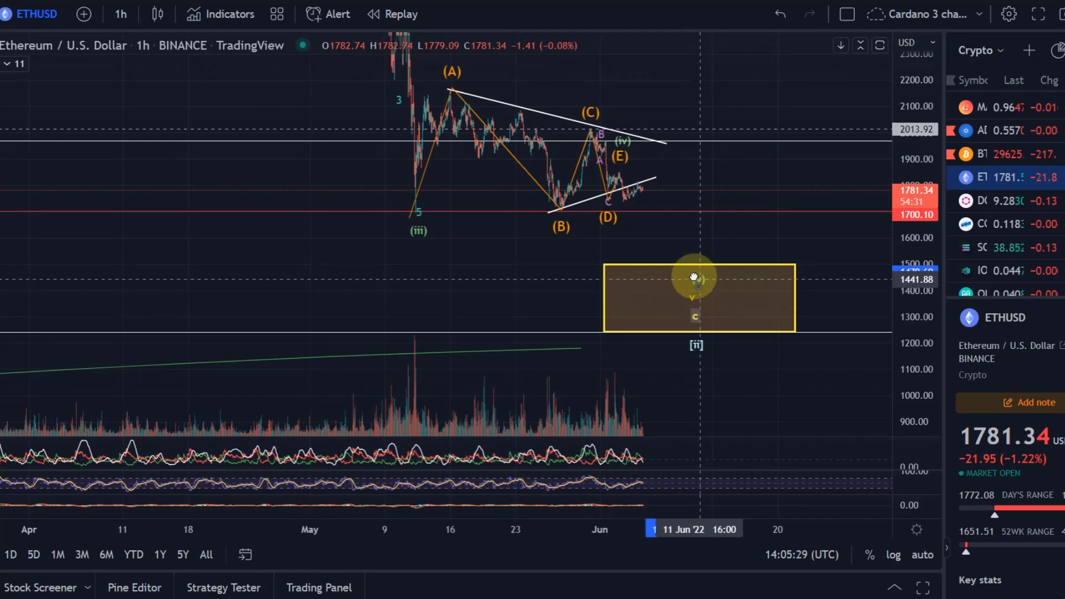
mouse_move(698, 281)
left_mouse_down()
mouse_move(646, 150)
mouse_move(638, 195)
mouse_move(716, 270)
left_mouse_up()
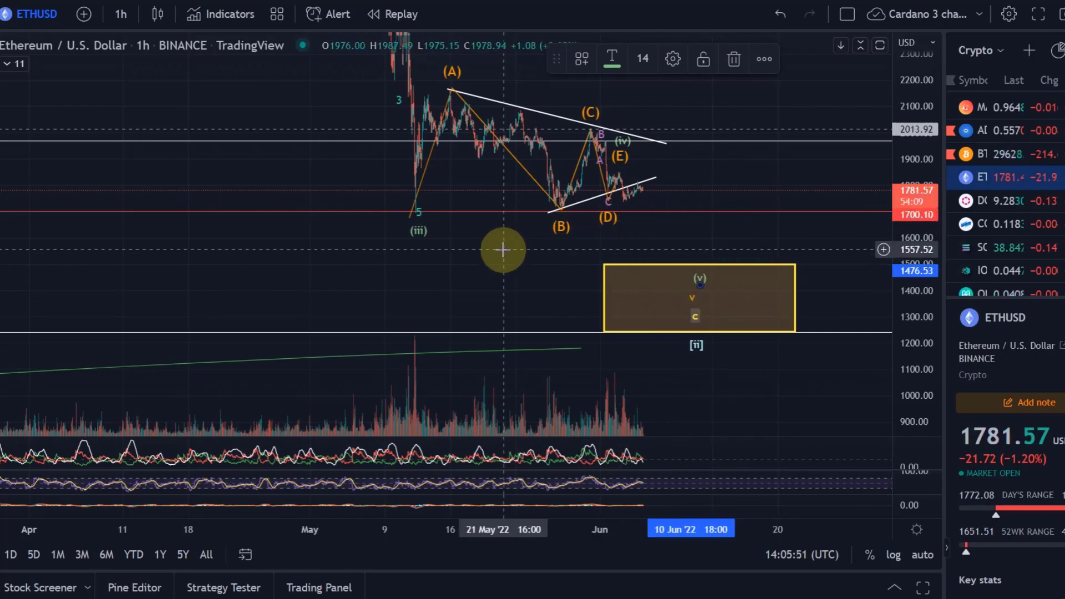
left_click_drag(514, 257, 604, 337)
left_click_drag(925, 171, 904, 355)
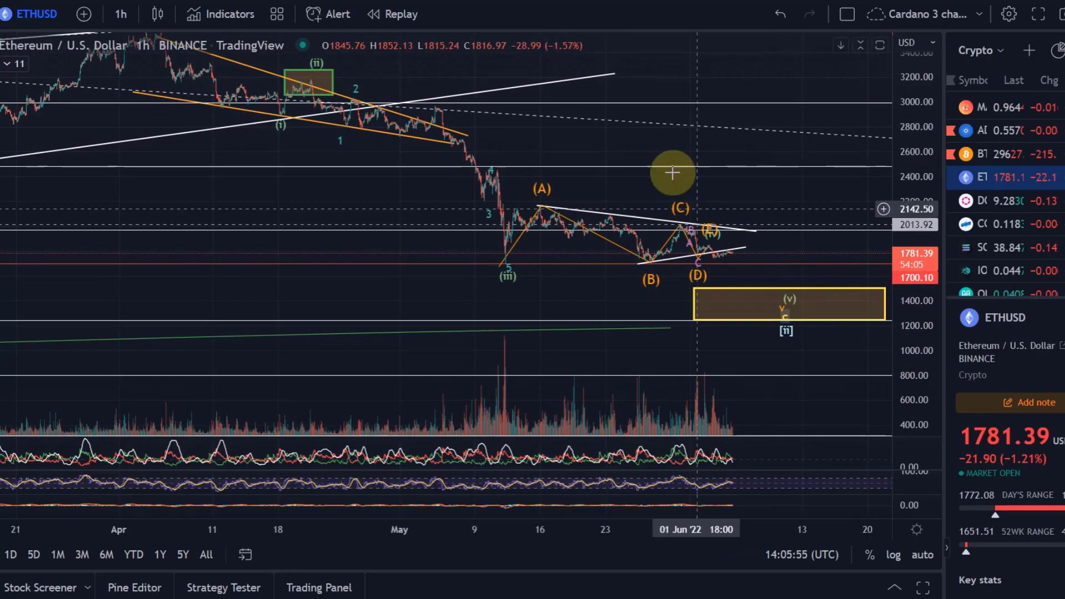
left_click_drag(665, 94, 542, 267)
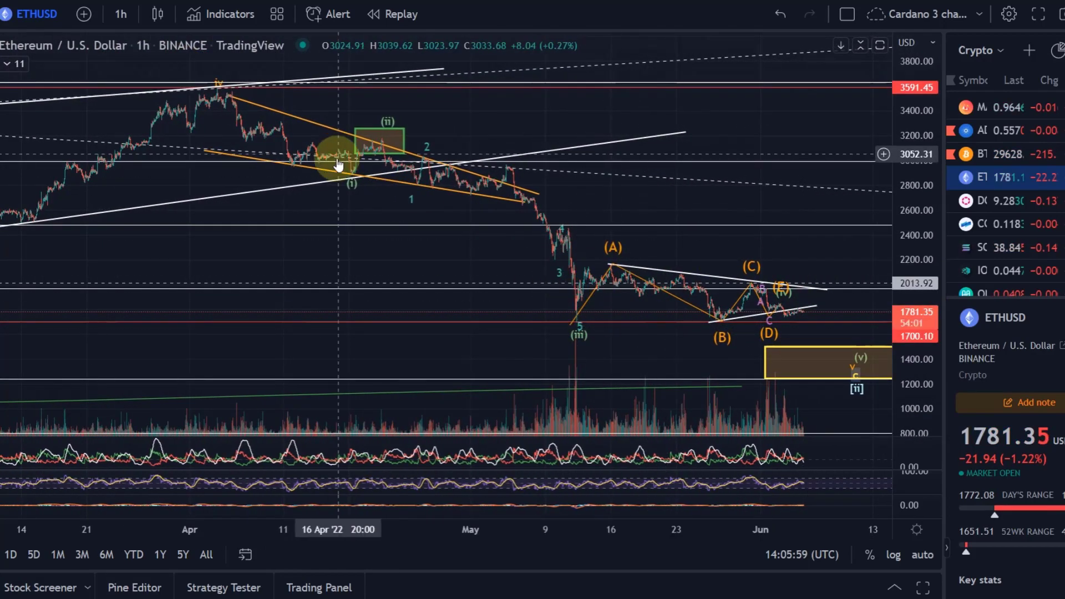
left_click(364, 145)
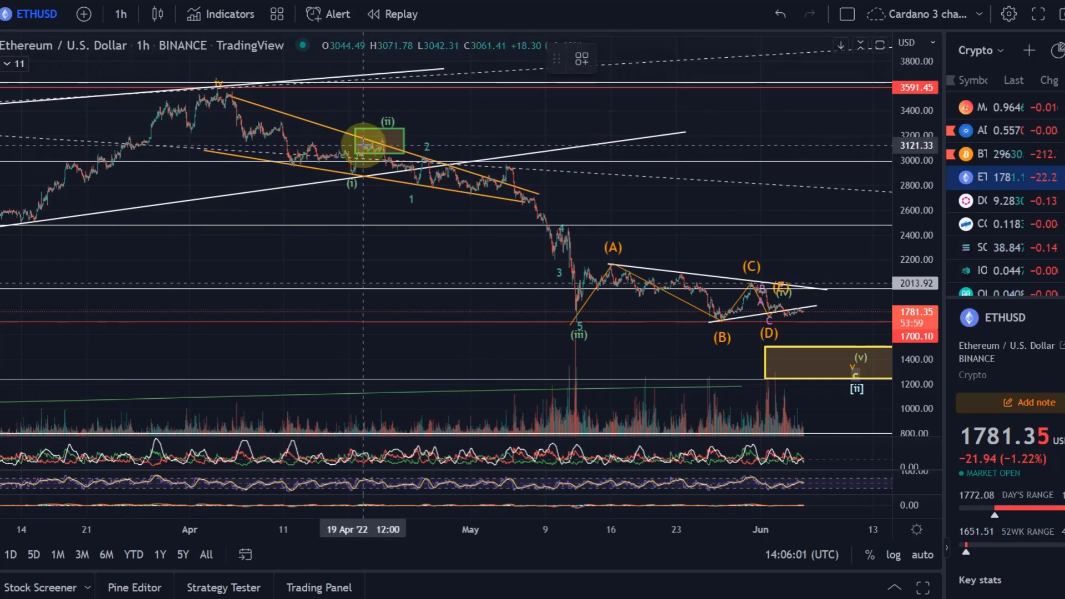
mouse_move(363, 138)
left_mouse_down()
mouse_move(704, 278)
mouse_move(847, 306)
mouse_move(763, 295)
left_mouse_up()
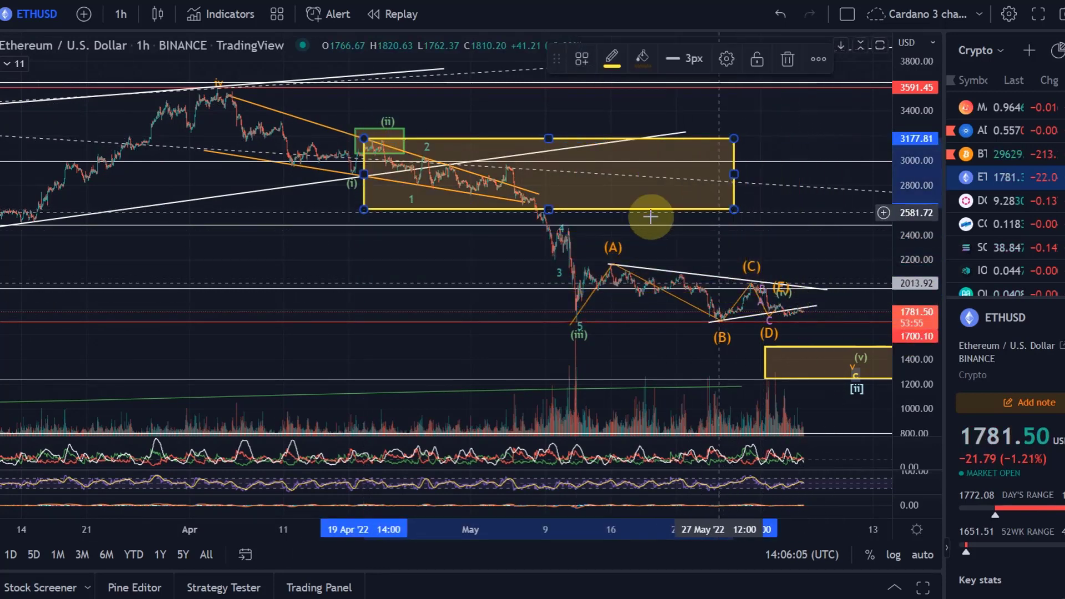
key("Delete")
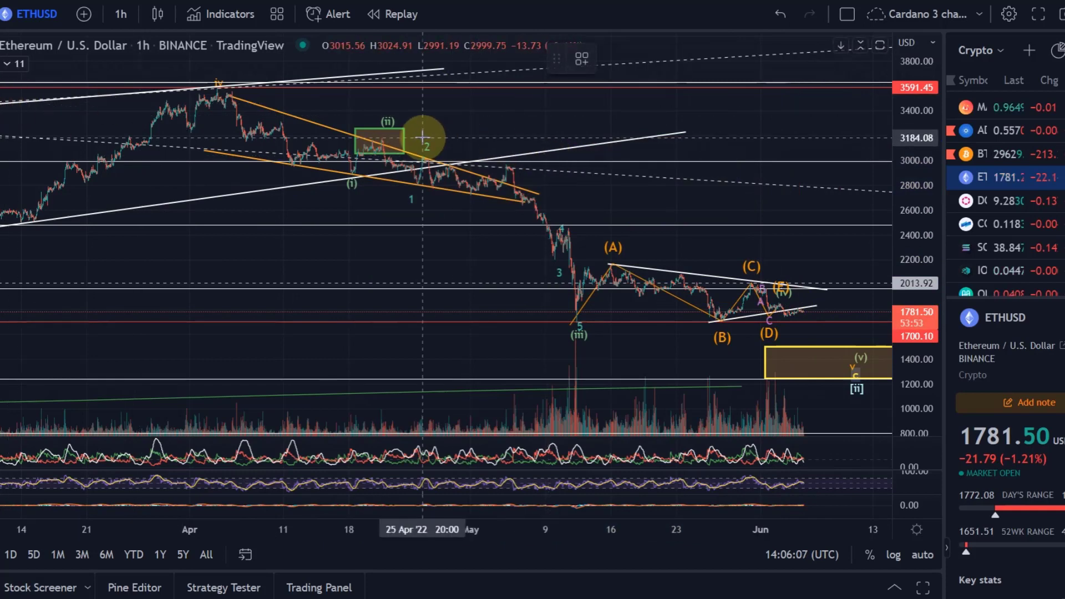
- Draw a Fibonacci retracement from the wave (ii) high to the wave (iii) low at 1697.01, and move the (iv) label between the 0.382 and 0.5 levels
left_click_drag(434, 137, 892, 34)
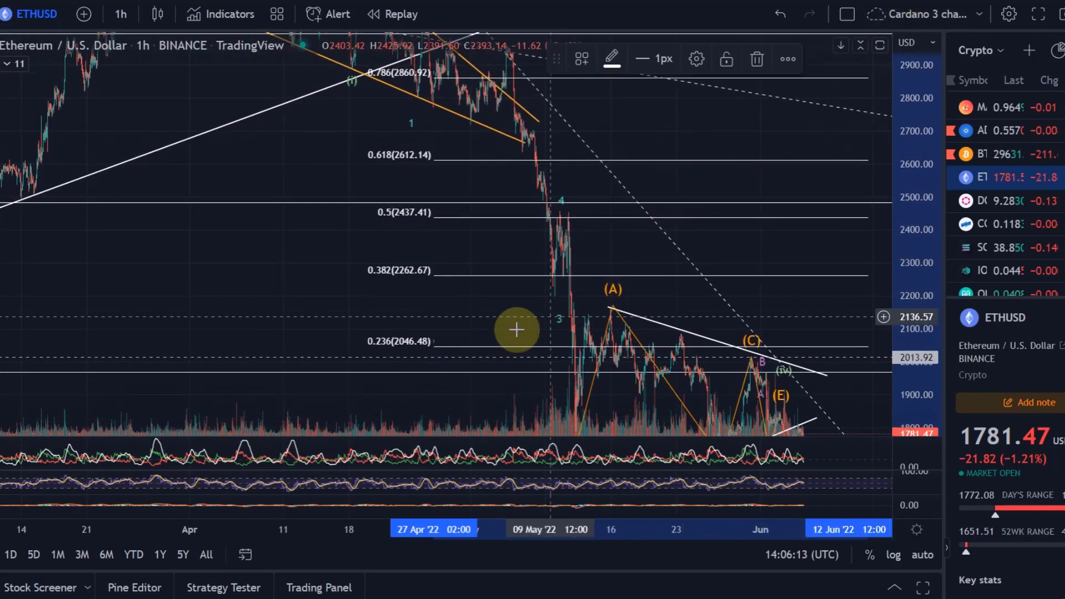
left_click_drag(409, 241, 362, 105)
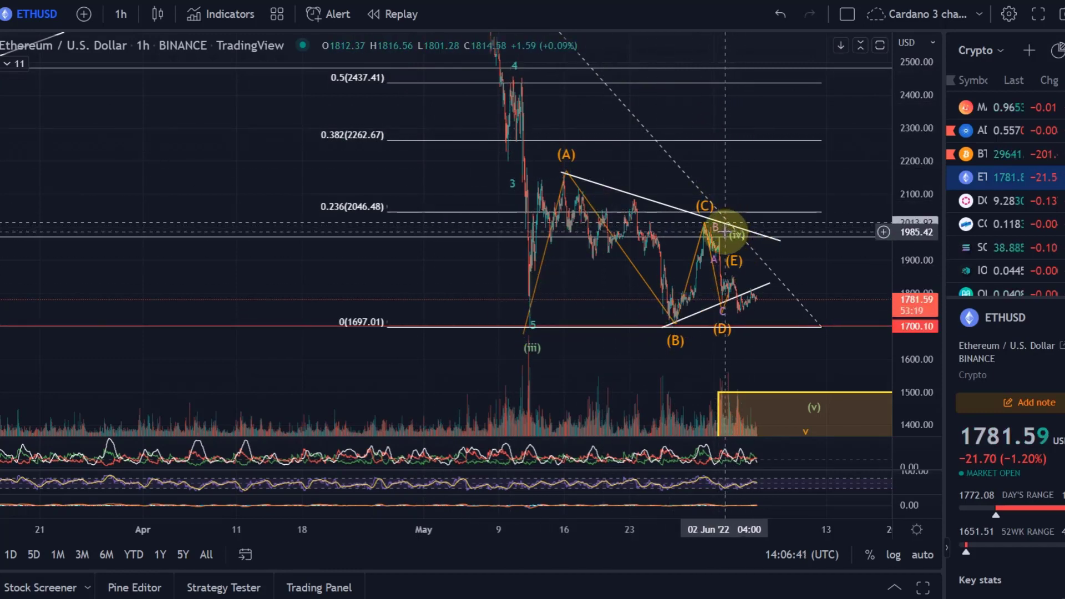
left_click_drag(732, 236, 754, 107)
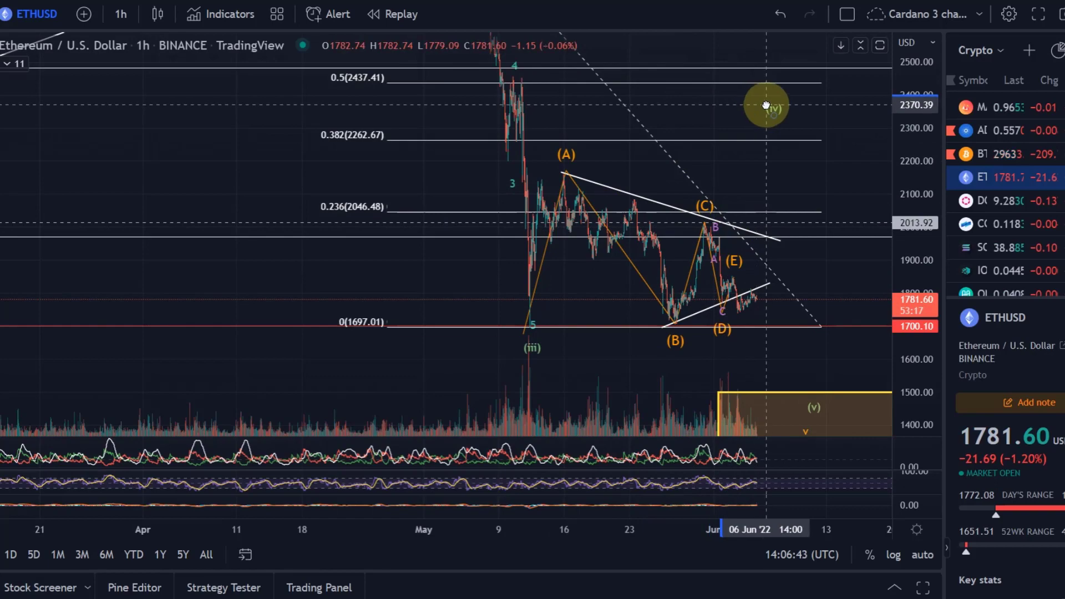
left_click_drag(773, 185, 726, 154)
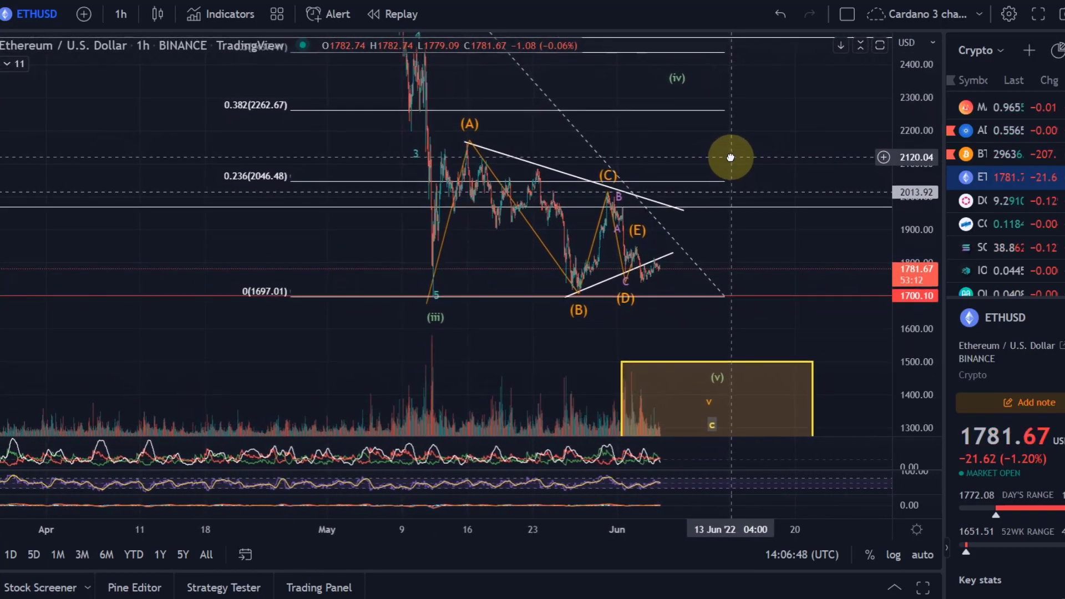
- Compare the (A)-(E) triangle with the Fibonacci retracement levels for wave (iv), and delete the retracement
left_click(630, 283)
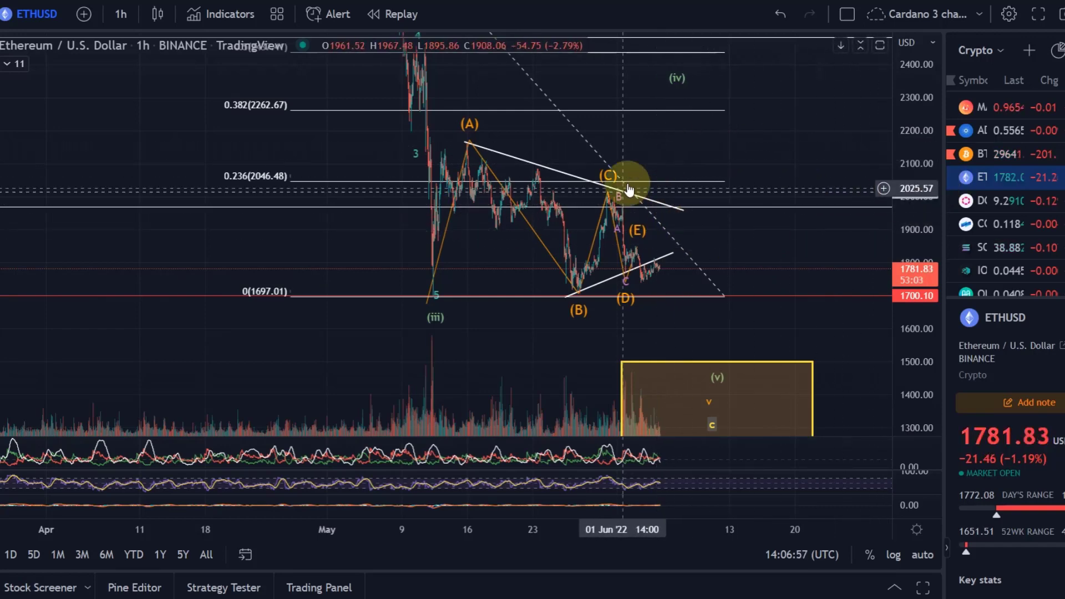
left_click_drag(662, 110, 725, 147)
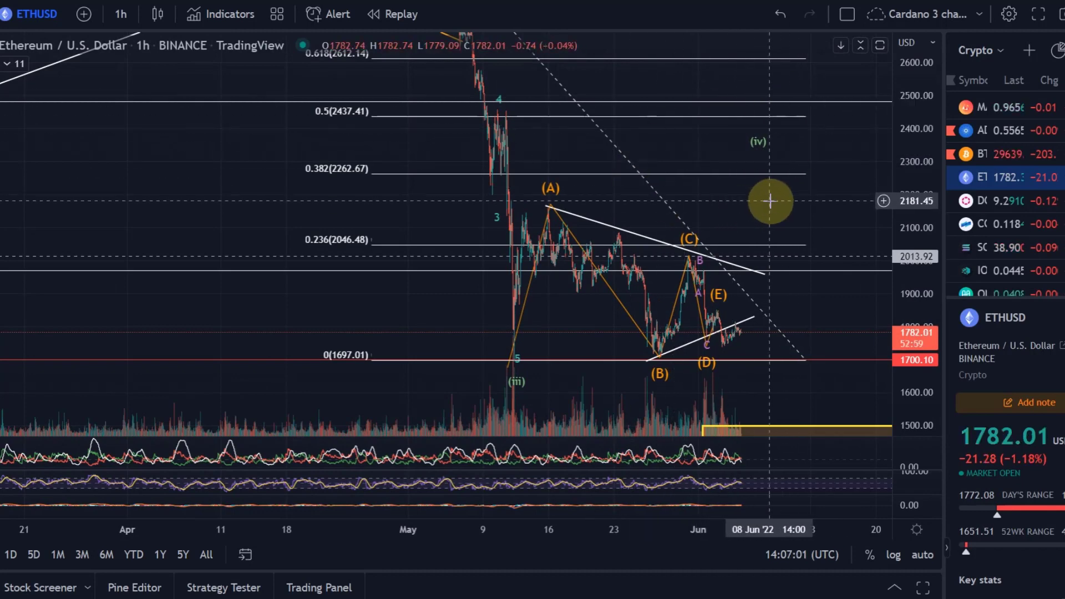
left_click_drag(781, 194, 676, 143)
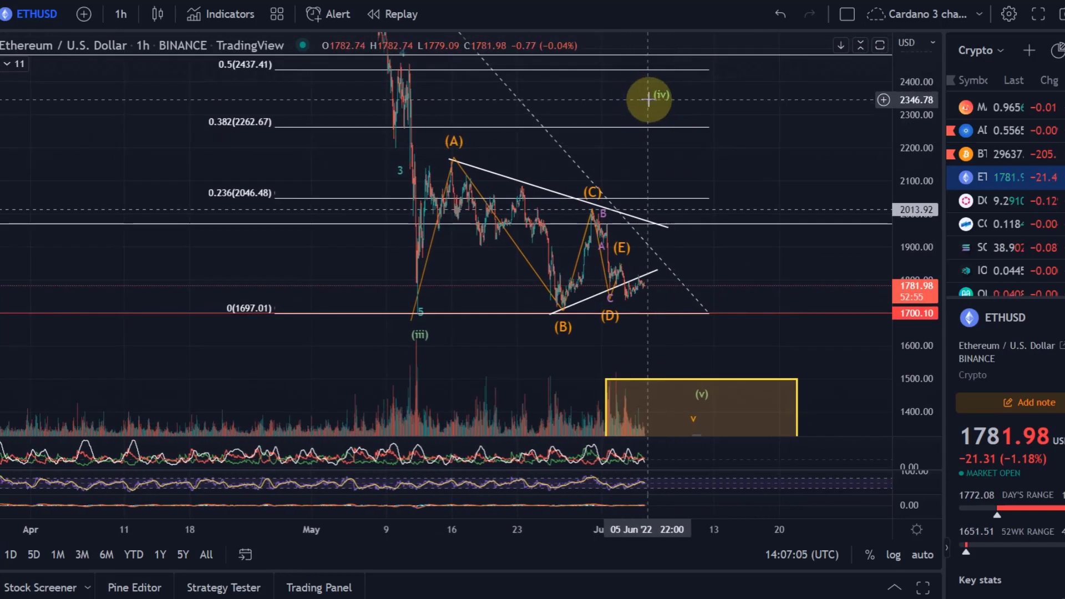
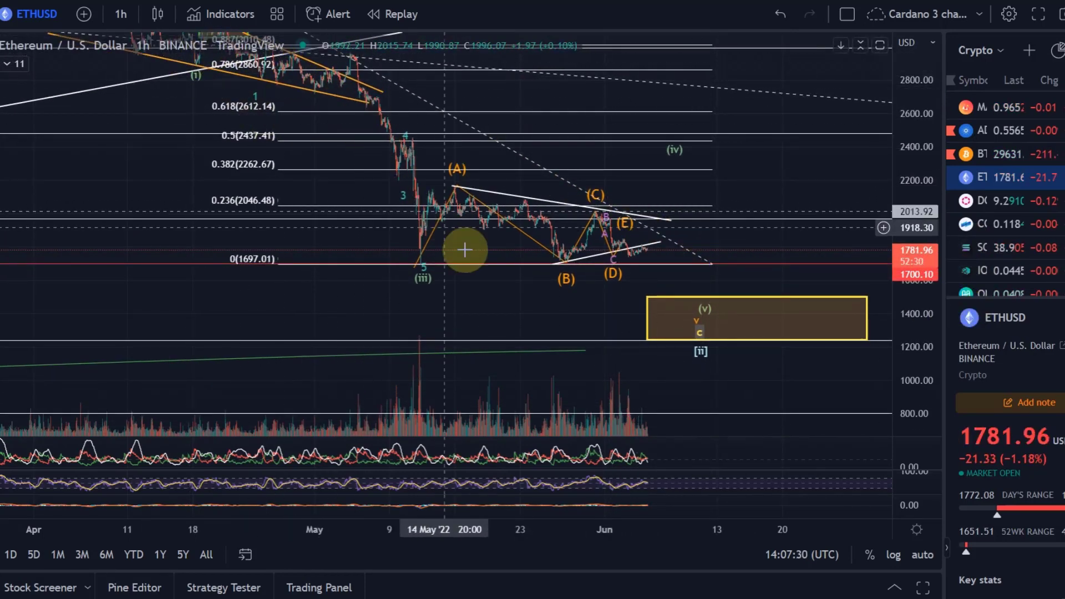
left_click(633, 174)
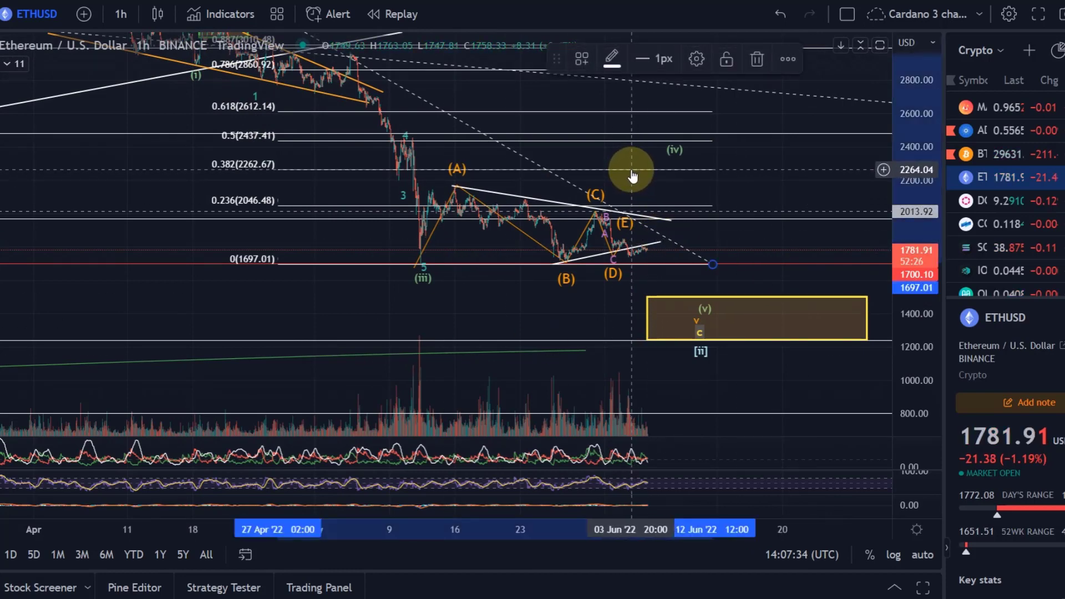
key("Delete")
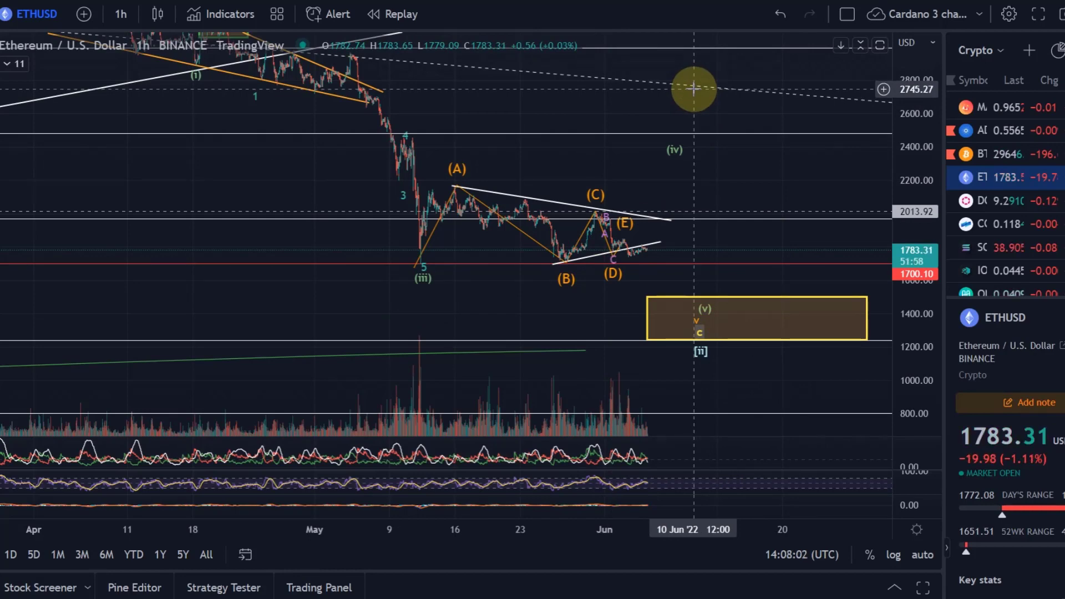
- Sketch an Elliott Impulse Wave (12345) rising from about 1741 beside the latest price to about 2642, and remove it
left_click(1, 182)
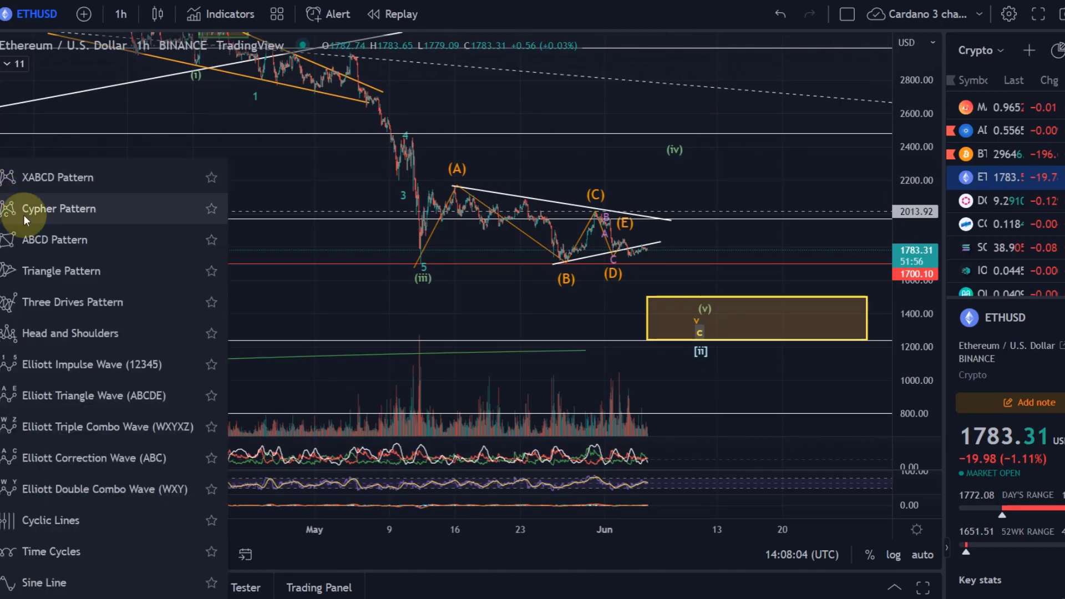
left_click(178, 358)
left_click(650, 257)
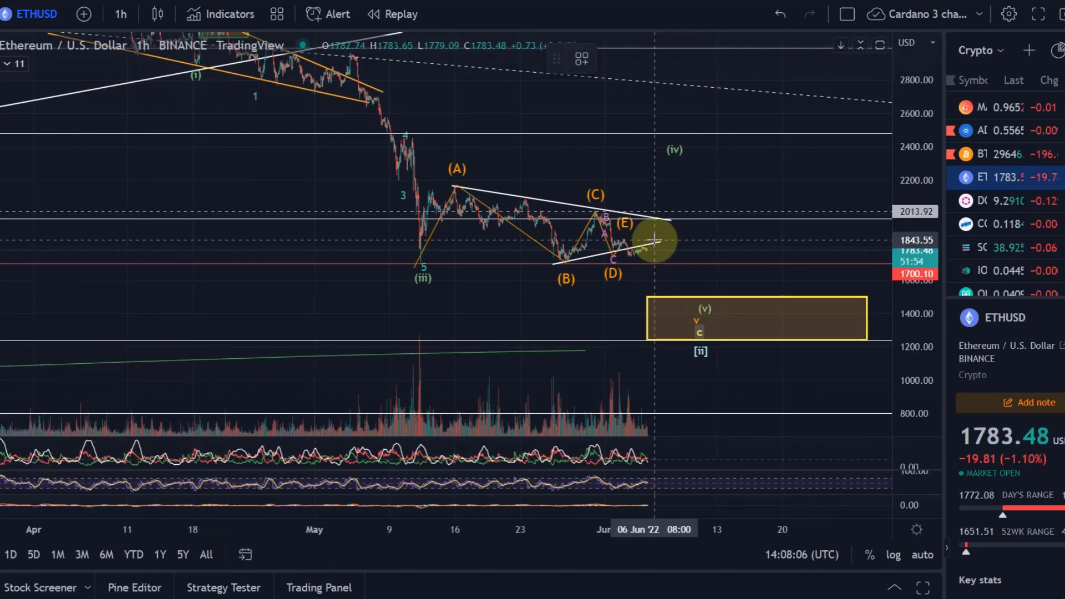
left_click(685, 208)
left_click(695, 223)
left_click(741, 146)
left_click(753, 159)
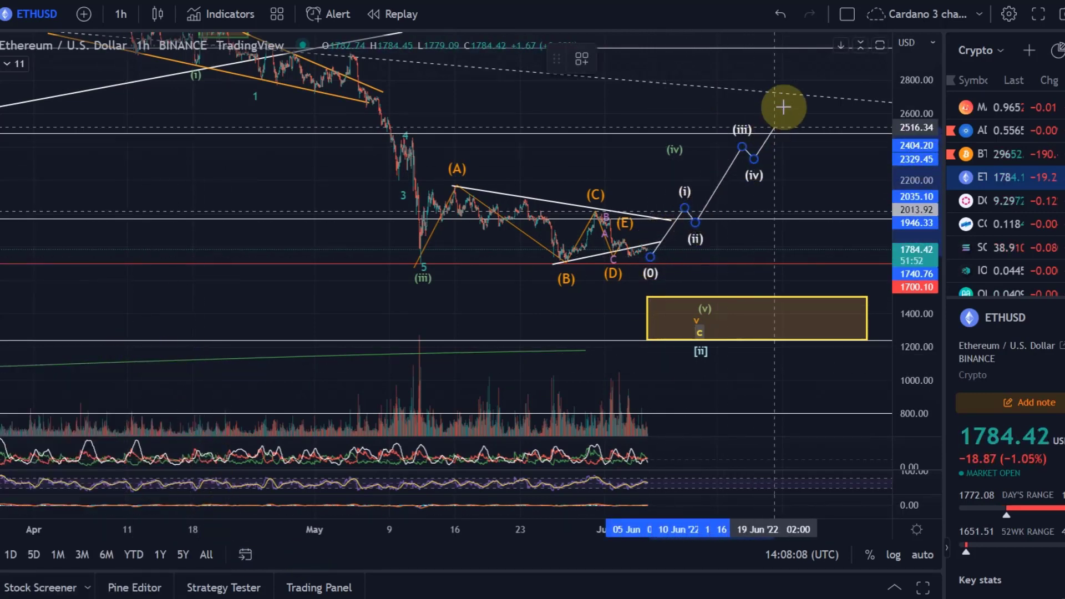
left_click(784, 107)
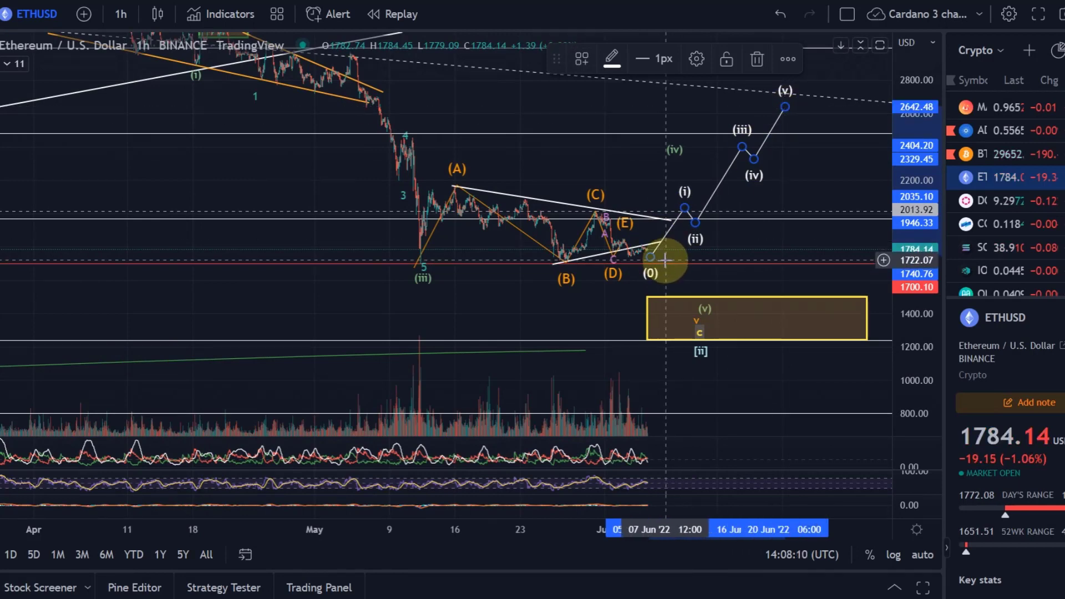
key("Delete")
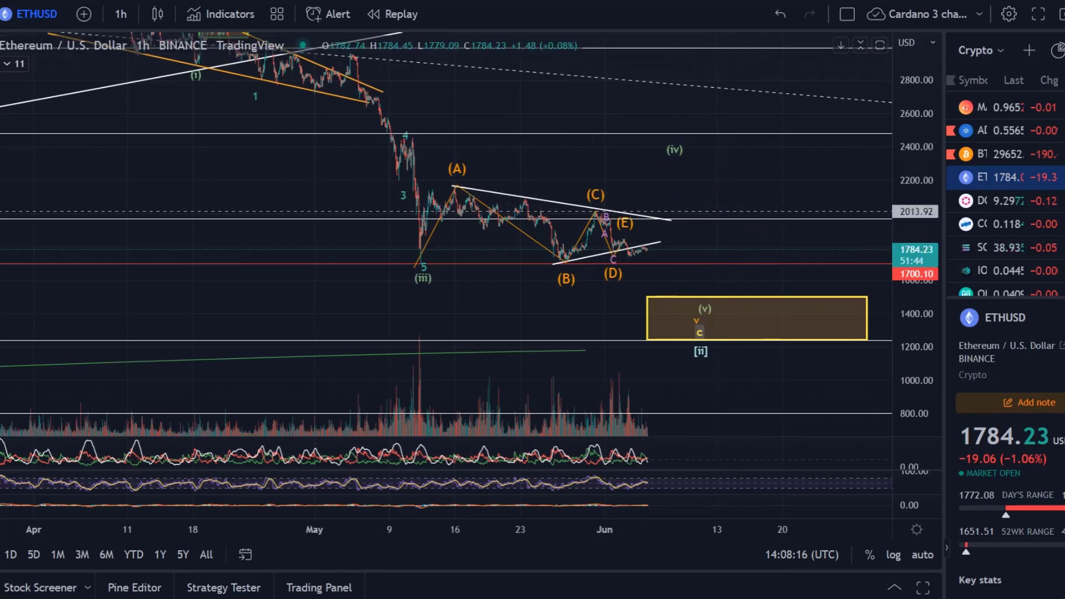
- Undo the last three changes to restore the Fibonacci retracement, and delete it again
left_click(787, 14)
left_click(787, 15)
left_click(786, 14)
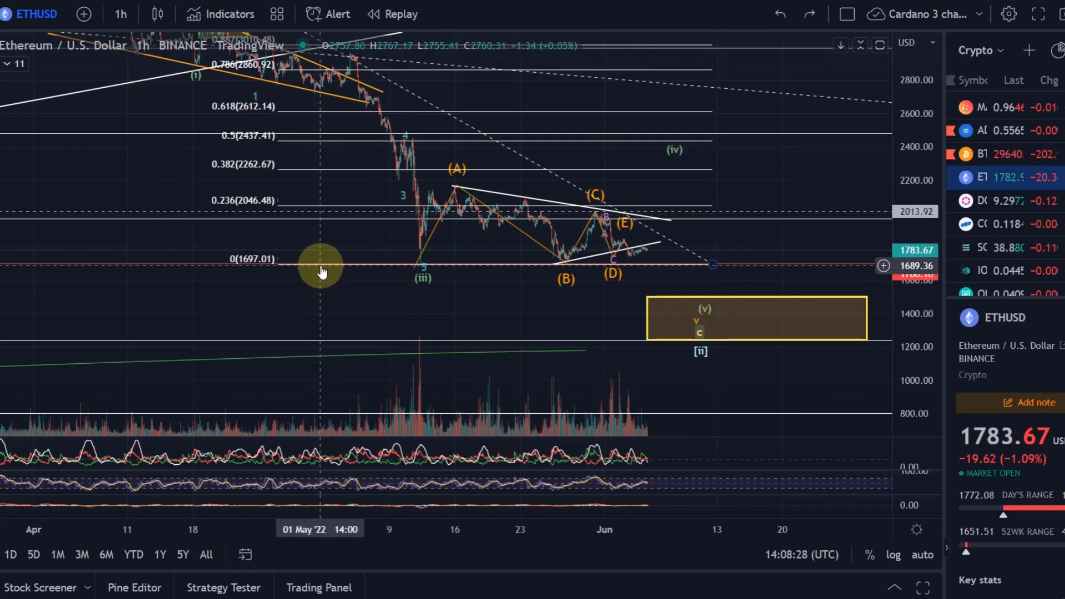
left_click(304, 212)
key("Delete")
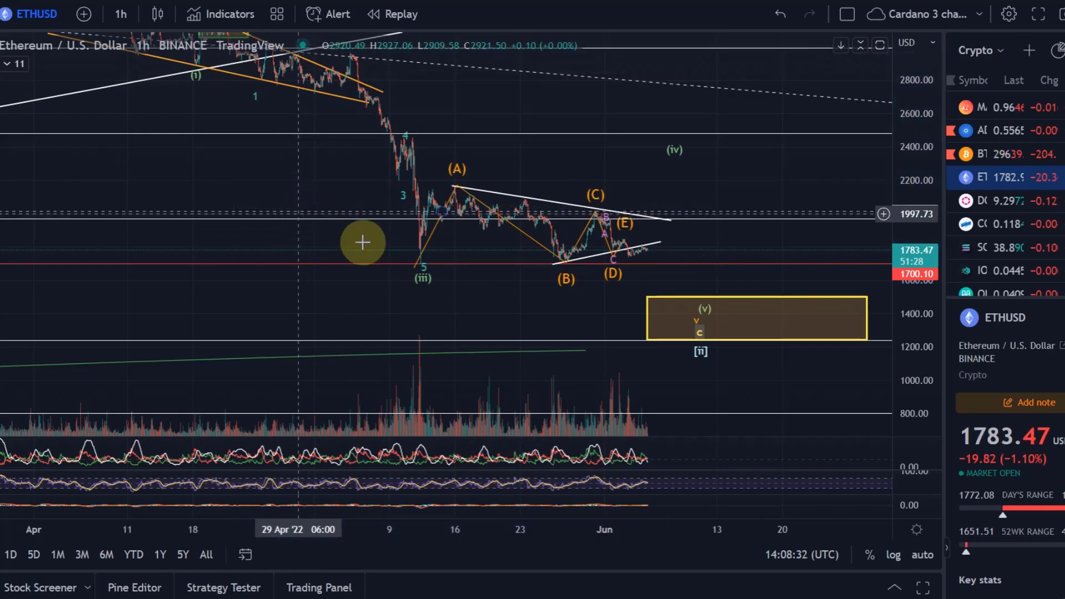
- Examine the A-B-C legs of wave (D), the triangle's (E) end and lower trendline, and the yellow target box below
scroll(333, 272, "up", 5)
left_click_drag(143, 307, 629, 271)
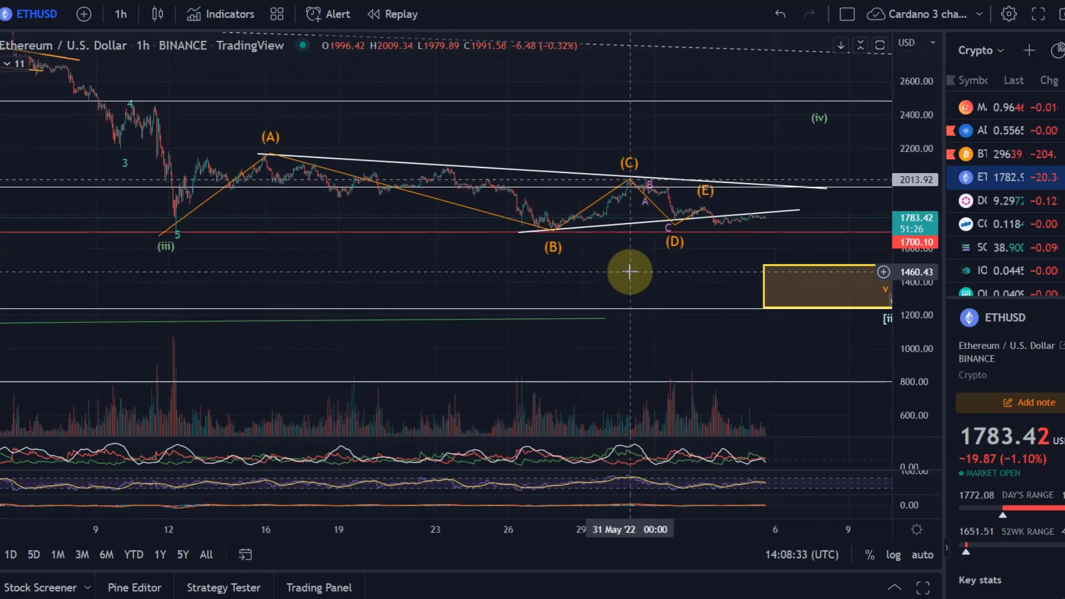
left_click_drag(913, 314, 906, 110)
left_click_drag(772, 230, 725, 321)
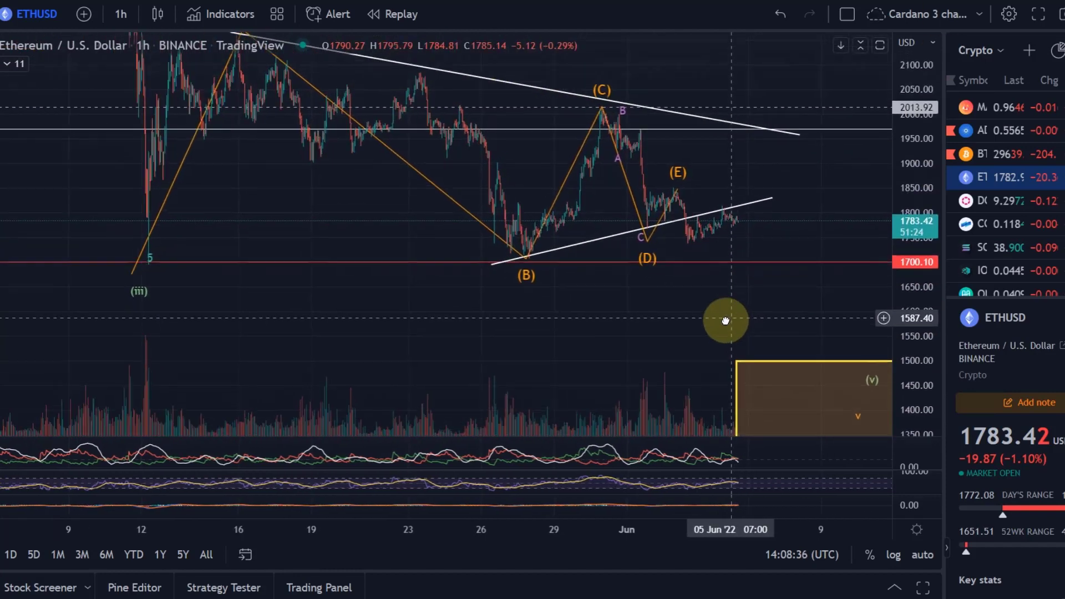
left_click(638, 220)
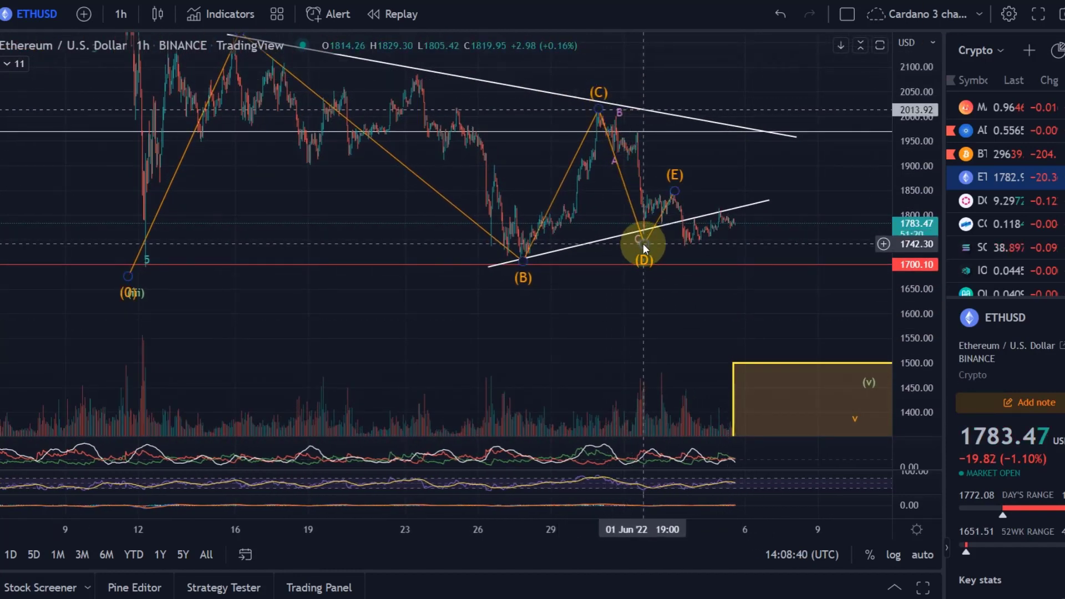
left_click(613, 135)
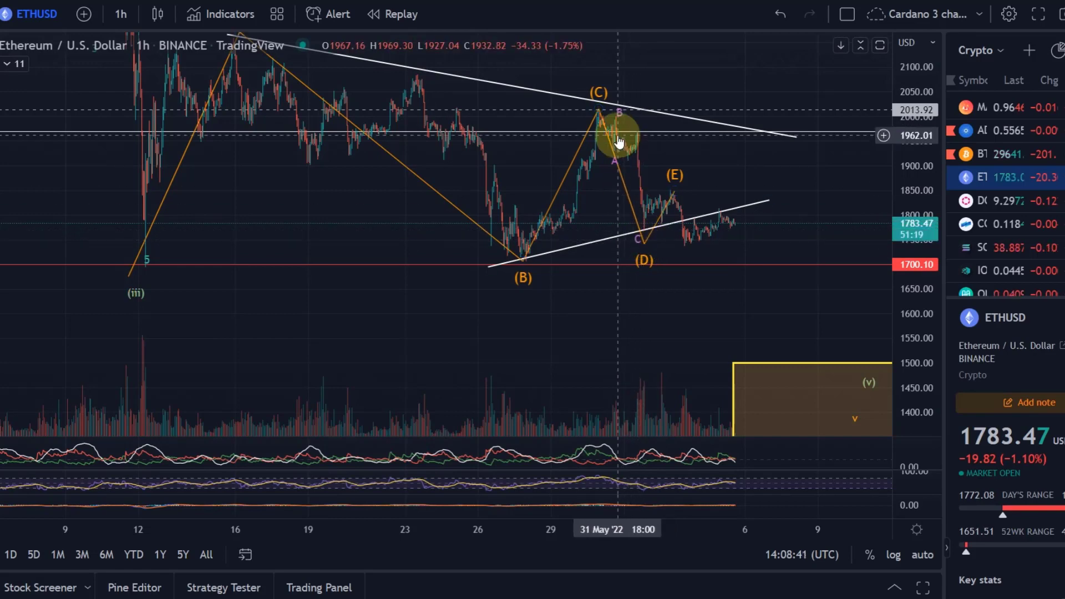
left_click(642, 242)
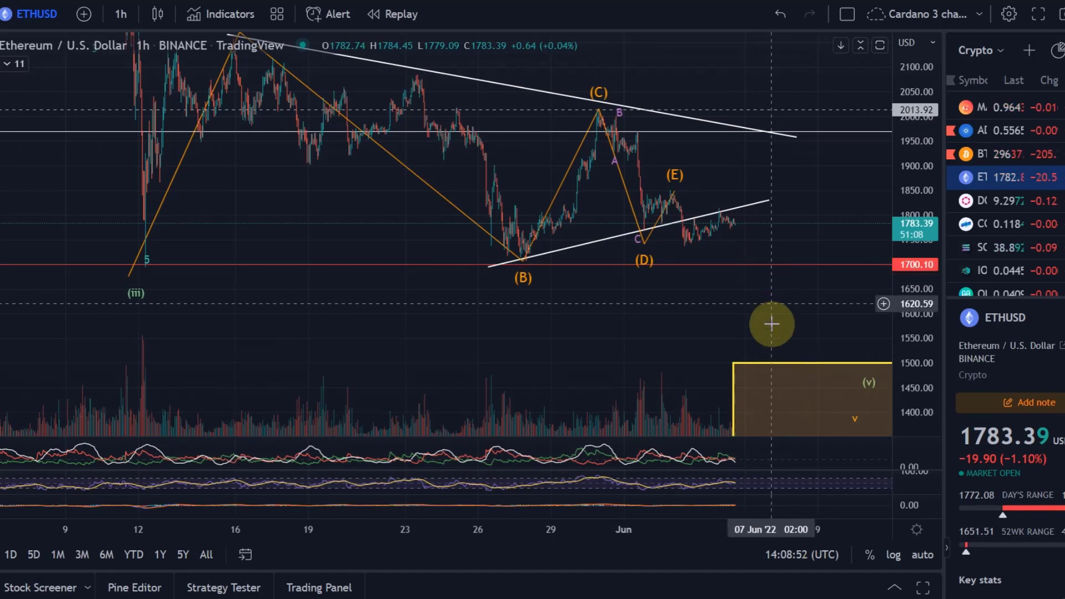
left_click_drag(787, 392, 622, 285)
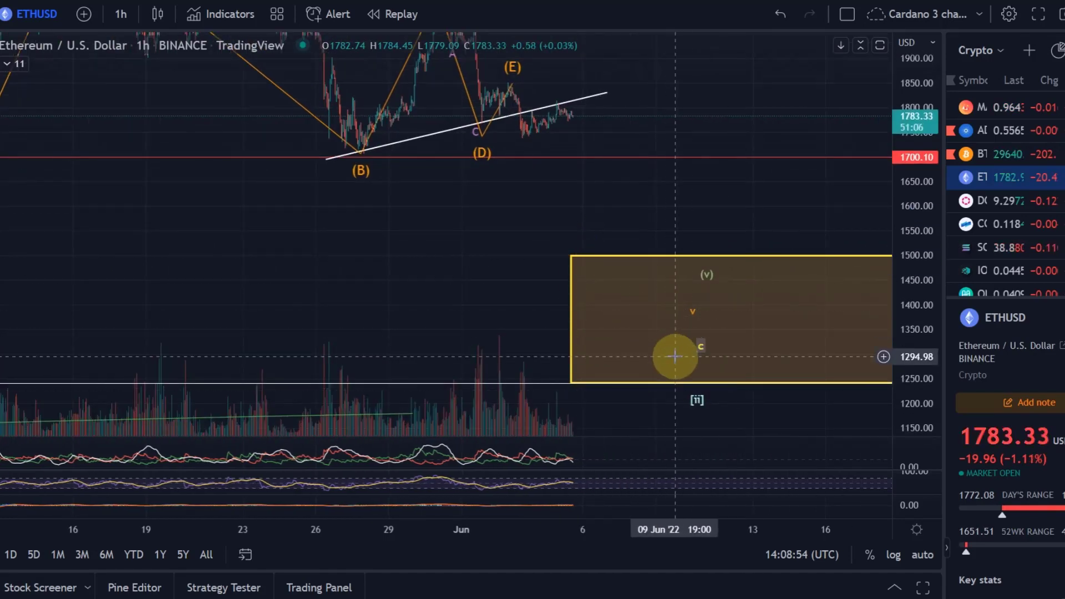
left_click_drag(552, 277, 597, 318)
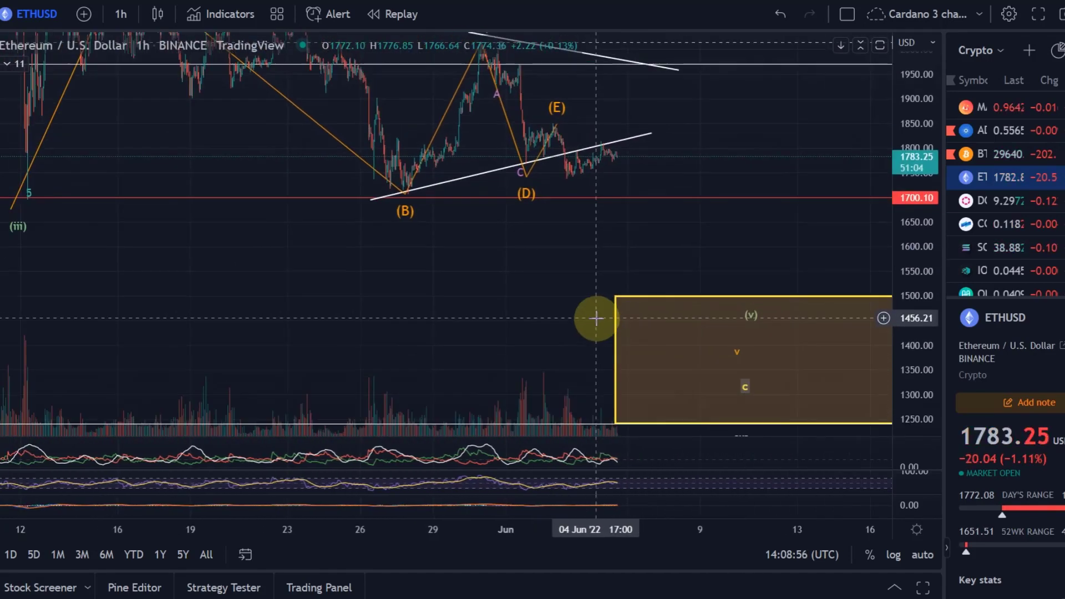
left_click_drag(570, 278, 707, 395)
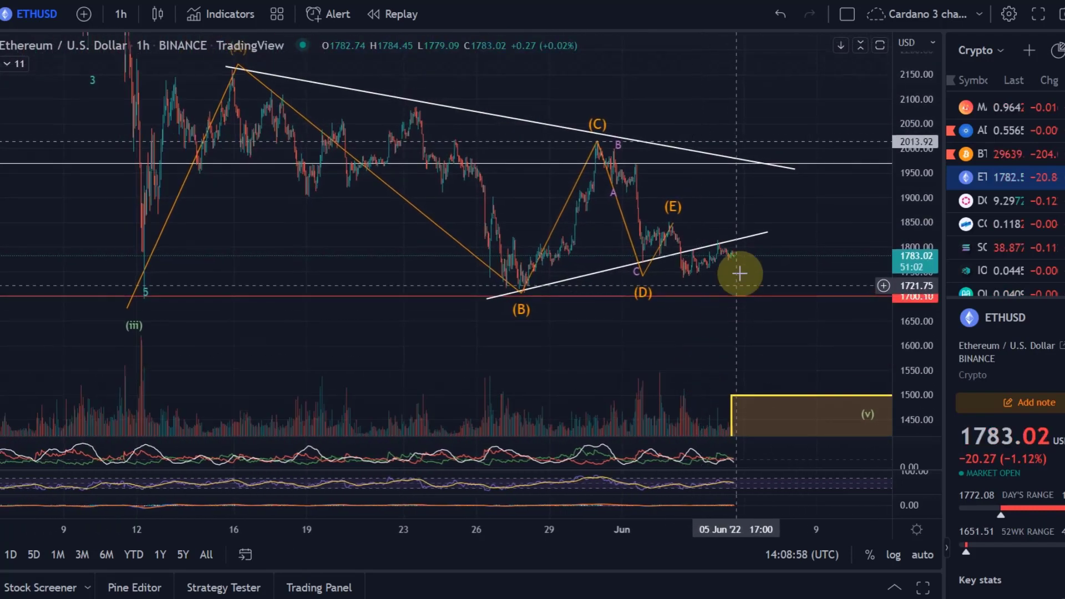